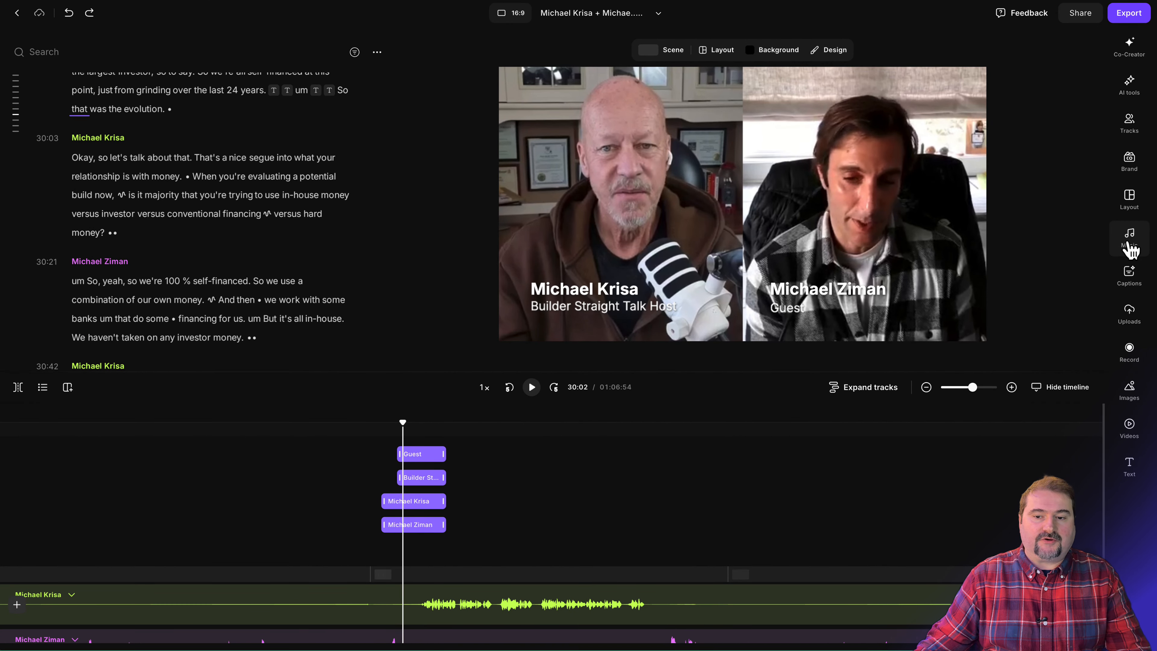
- Add the uploaded White-No-BG.png logo to the video, shrink it and place it in the frame's upper-left corner
click(1129, 314)
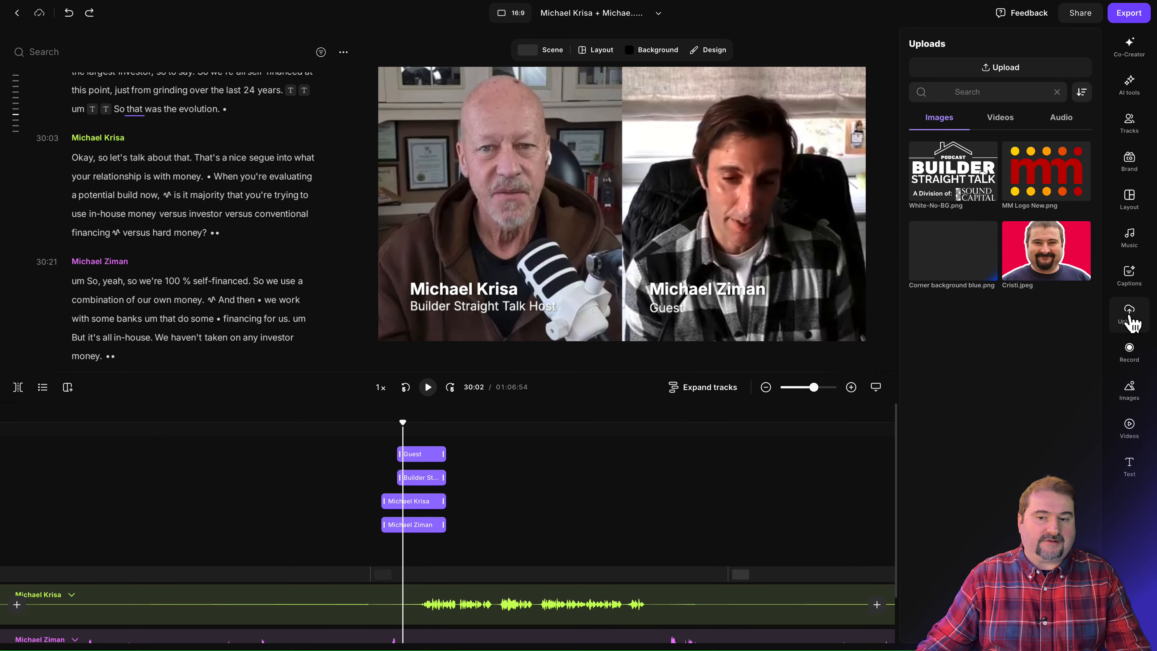
click(963, 181)
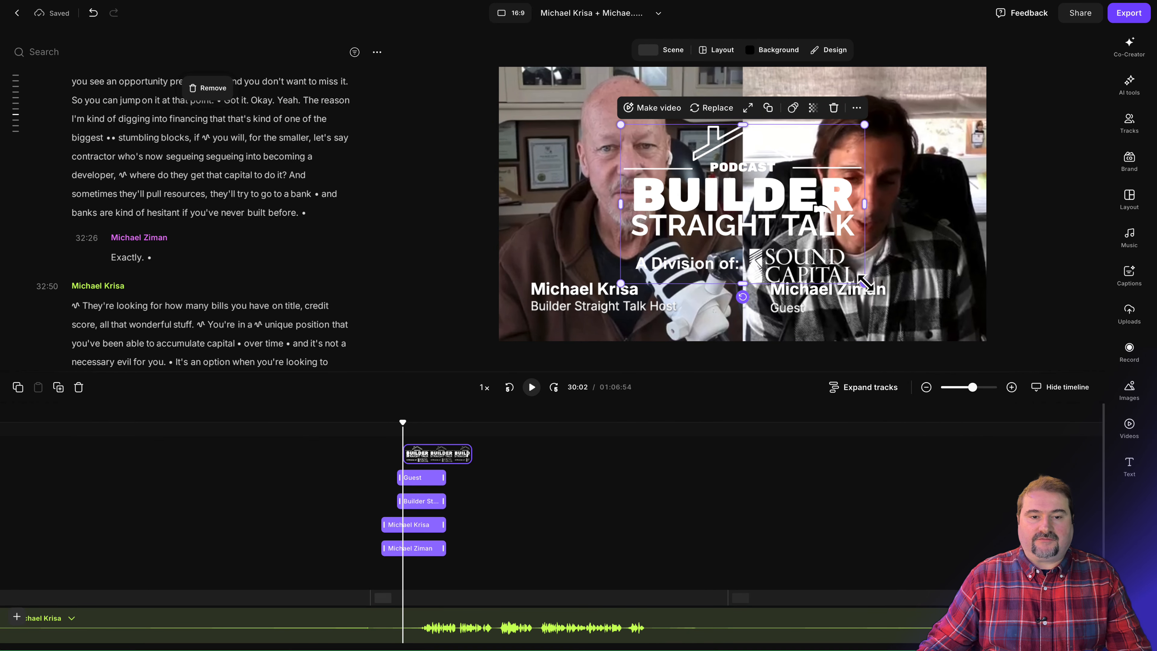
drag(864, 283, 565, 119)
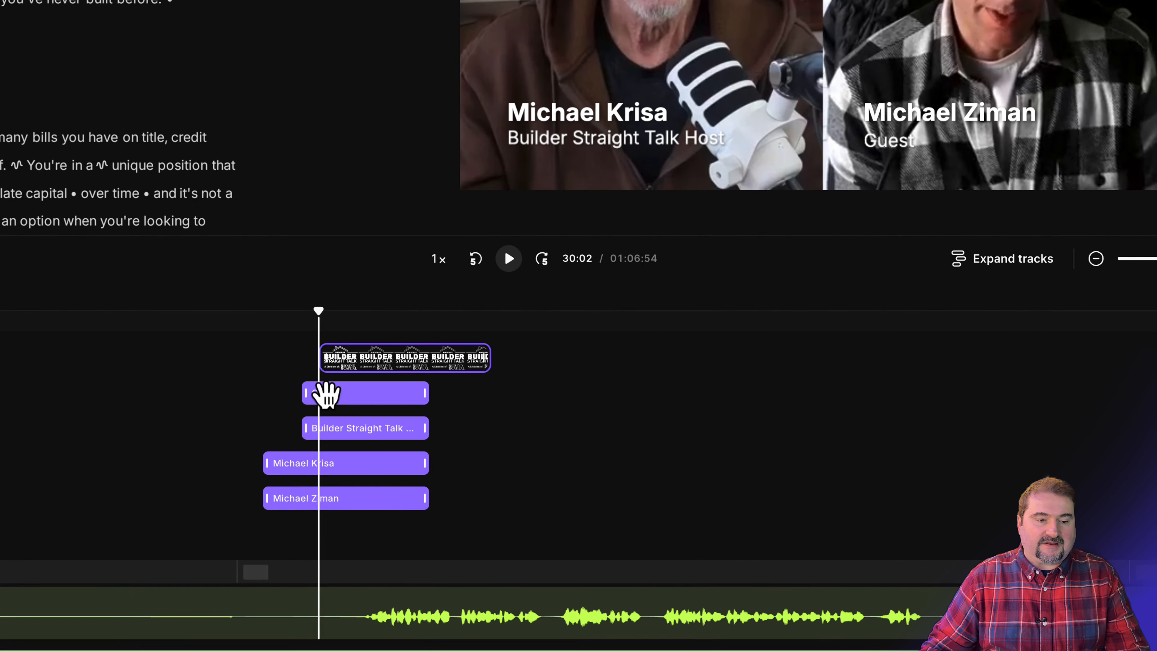
- Extend the logo clip in both directions on the timeline to cover the whole scene
drag(321, 358, 236, 360)
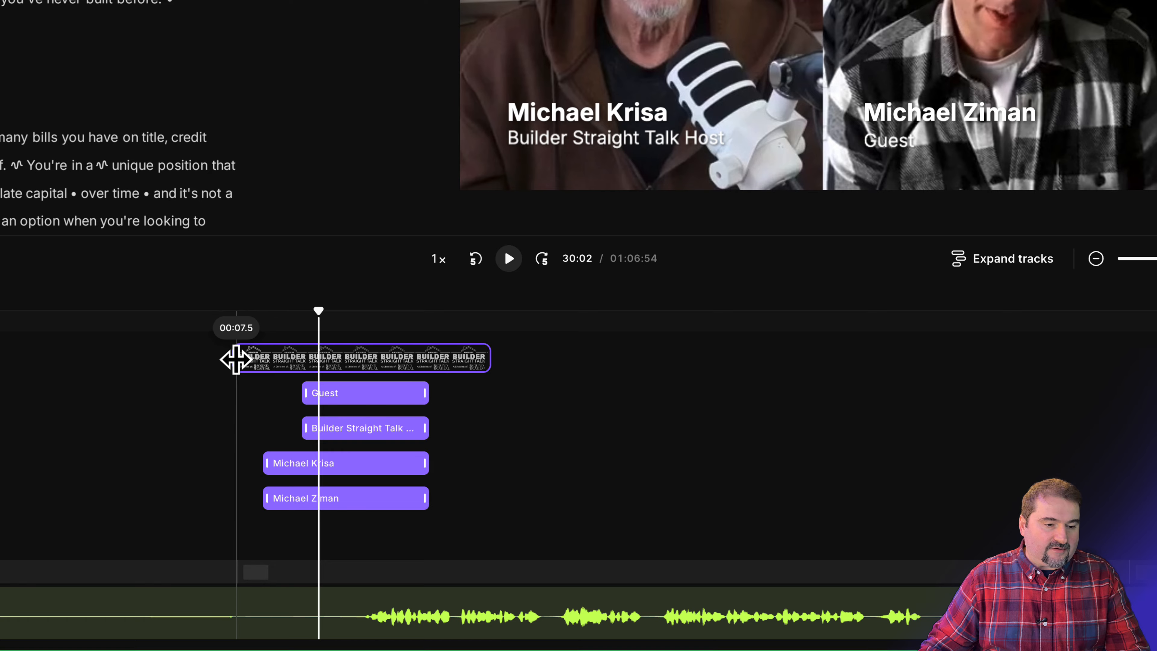
drag(485, 358, 656, 363)
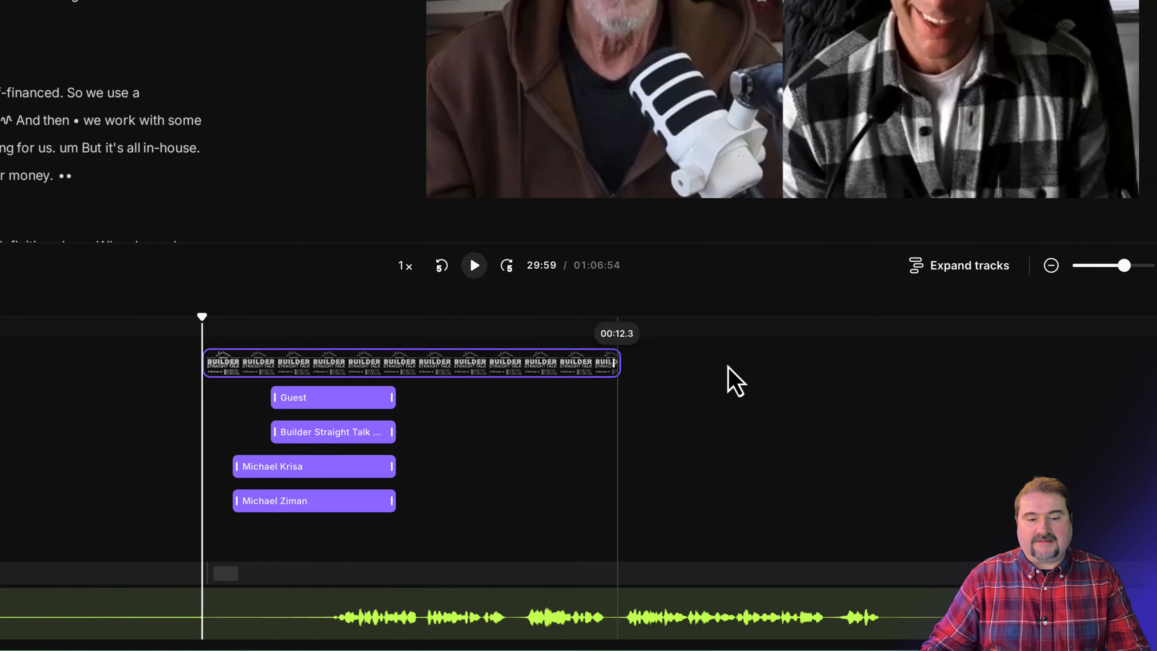
drag(728, 367, 1085, 372)
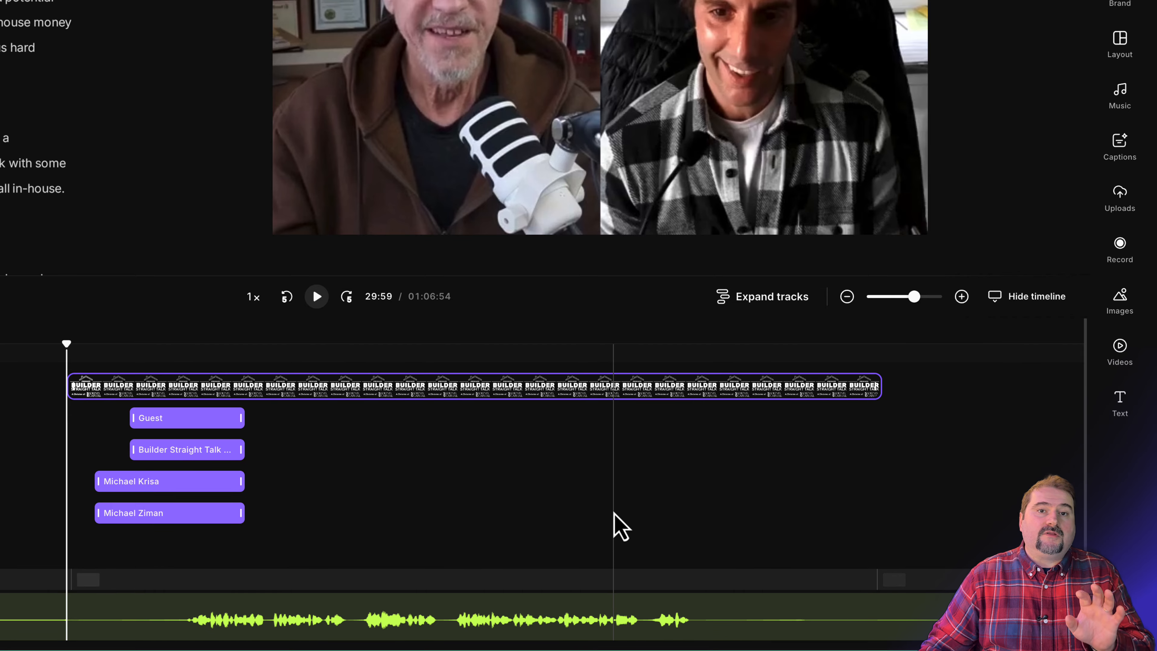
- Move the playhead to about 30:03, where the logo and name titles show together, and save this scene to My Scenes
drag(73, 351, 170, 360)
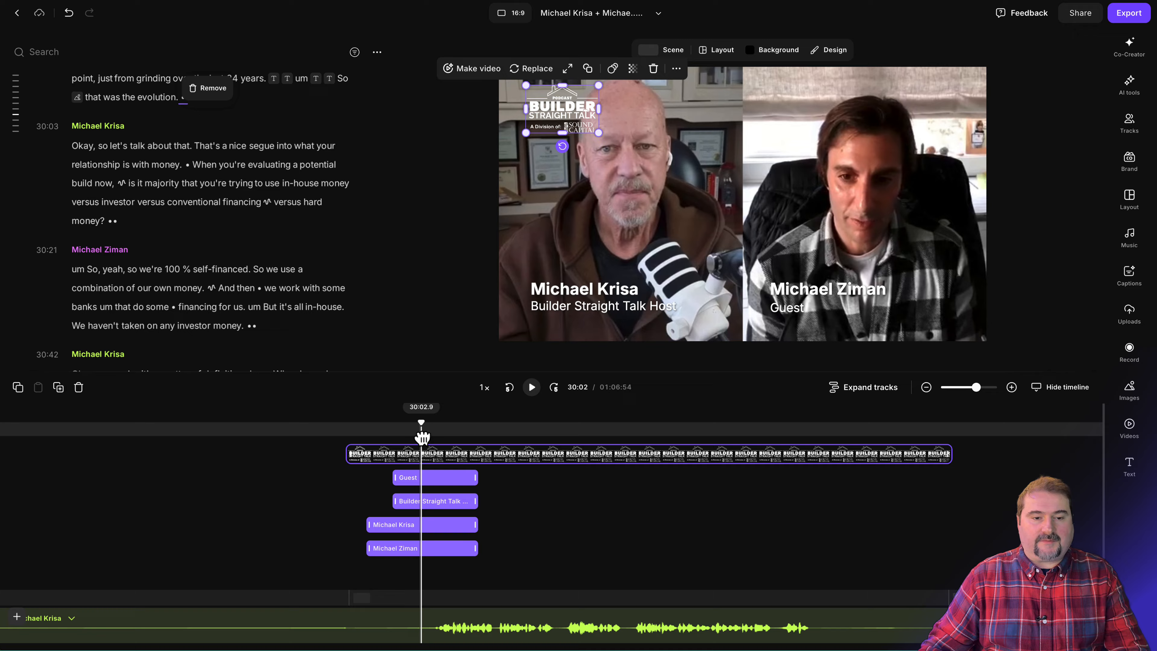
drag(422, 437, 453, 438)
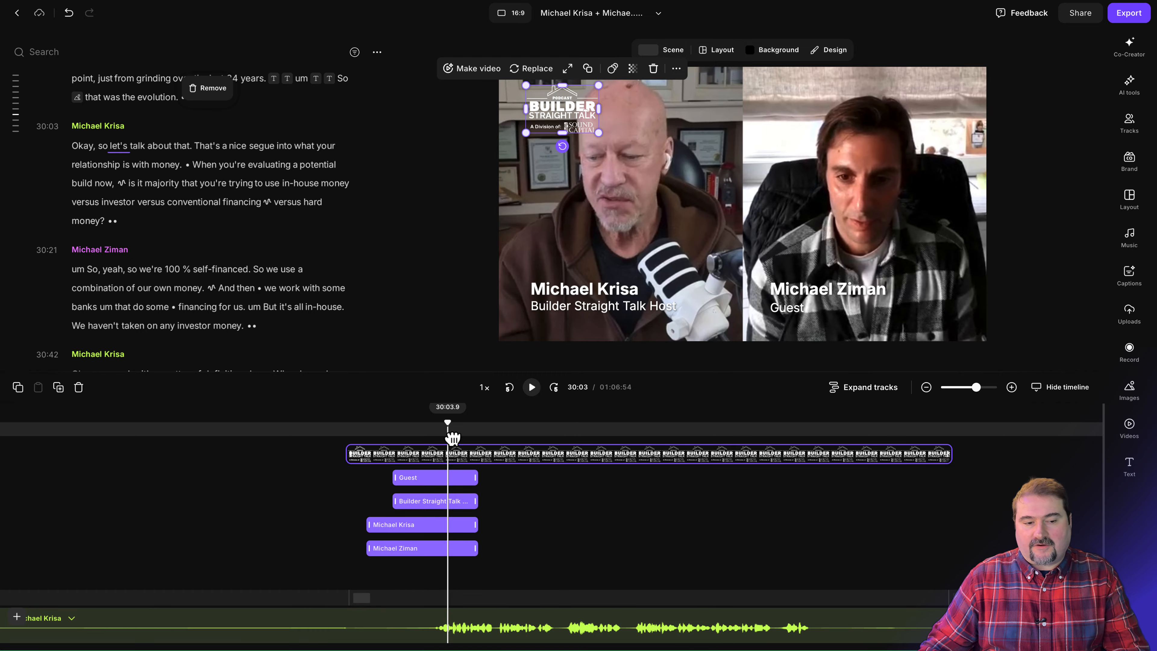
drag(453, 437, 435, 434)
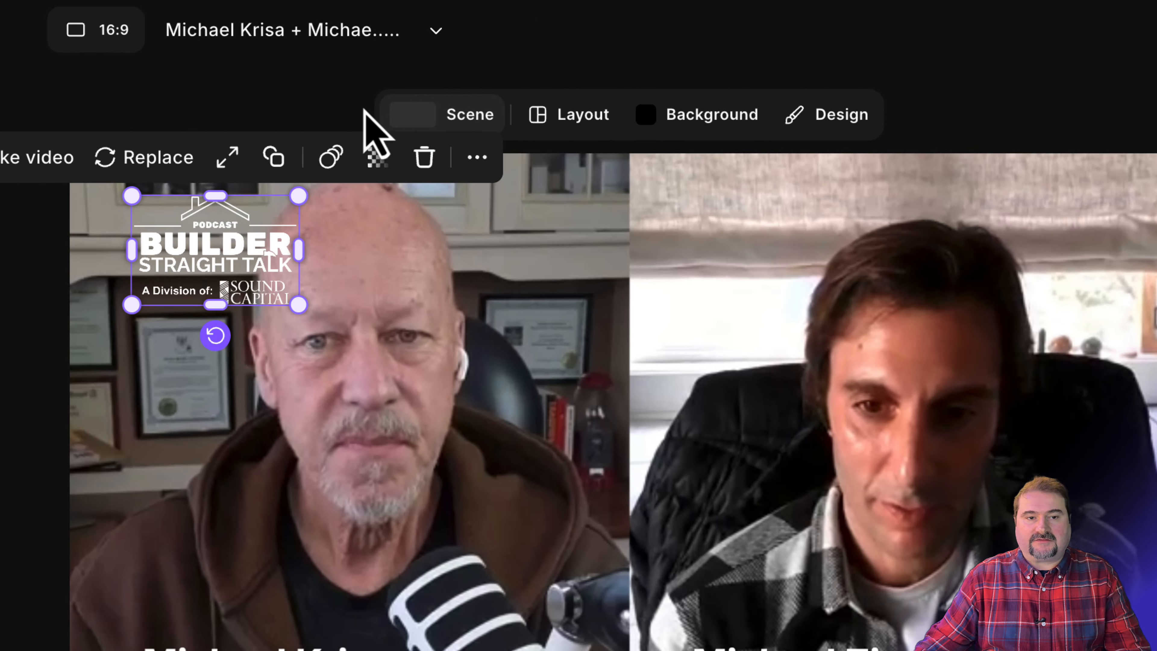
click(456, 127)
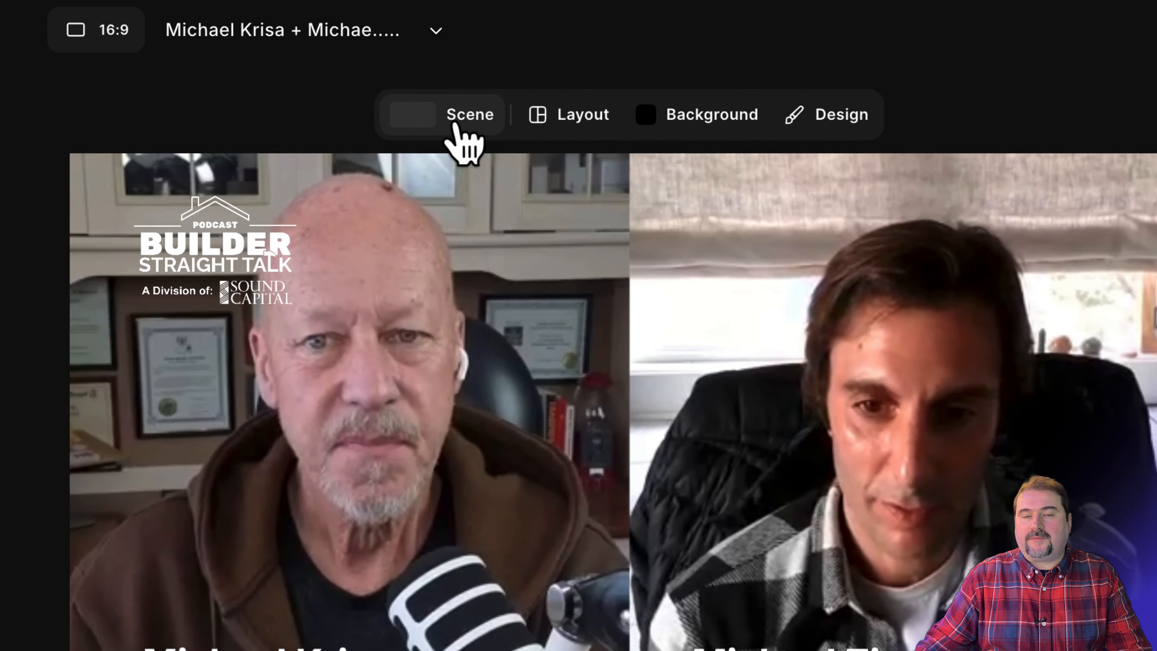
click(455, 125)
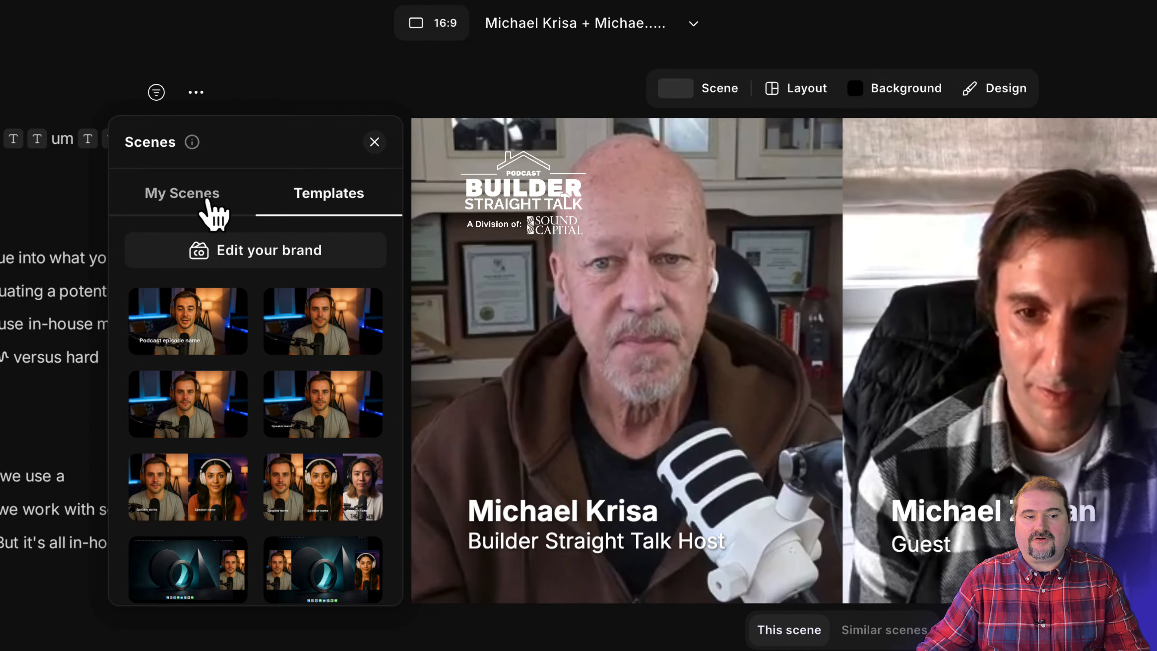
click(214, 215)
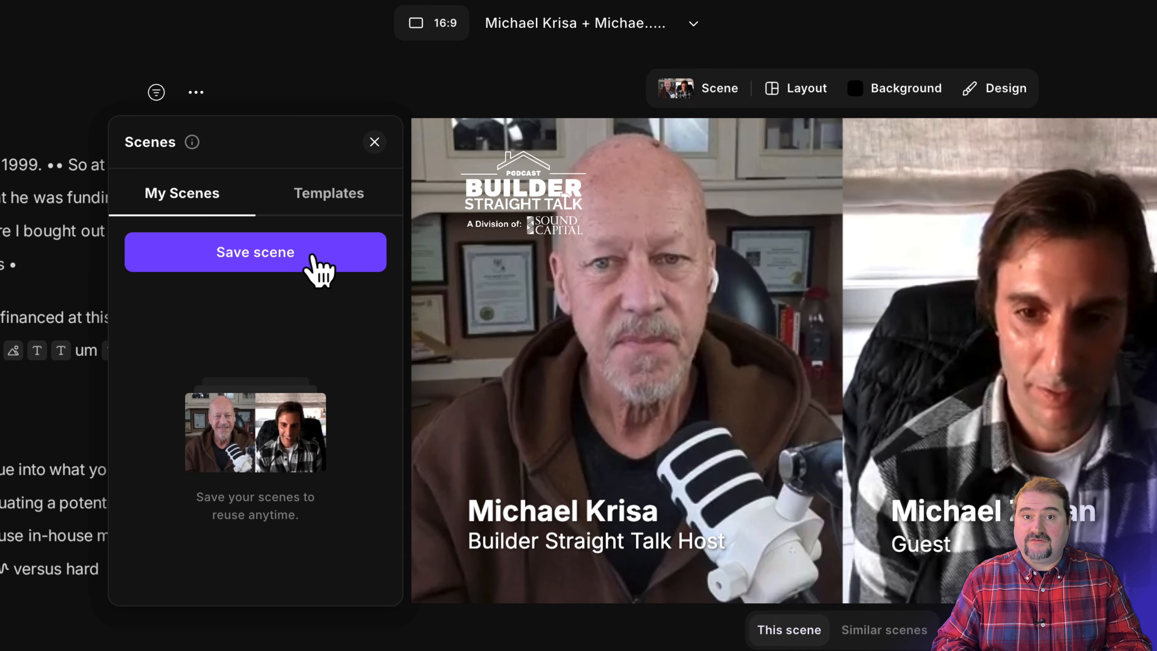
click(313, 258)
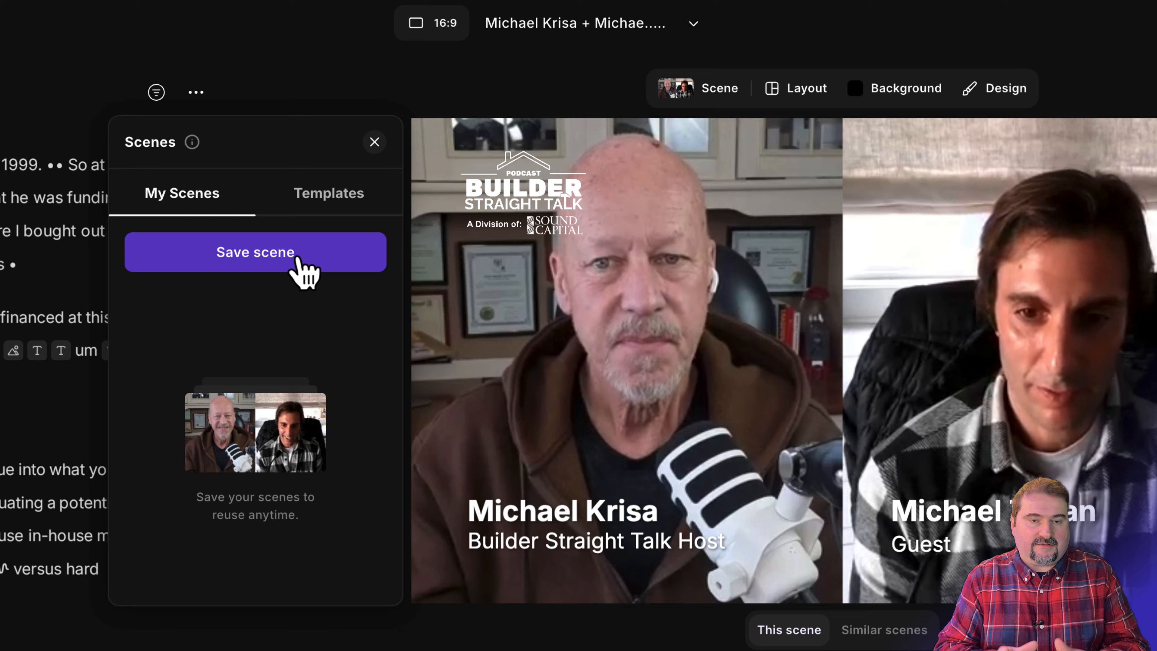
click(302, 272)
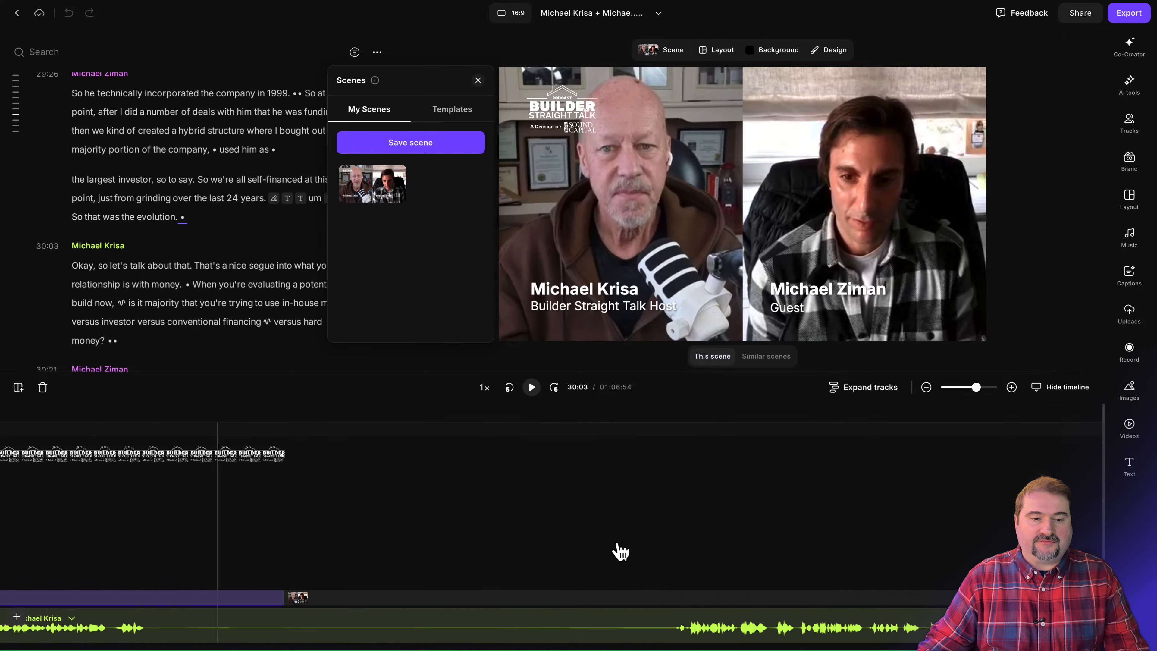
- Go to 56:19 on the timeline and add a new scene there
scroll(617, 545, right, 12)
scroll(616, 545, left, 8)
scroll(613, 544, down, 5)
scroll(613, 542, right, 10)
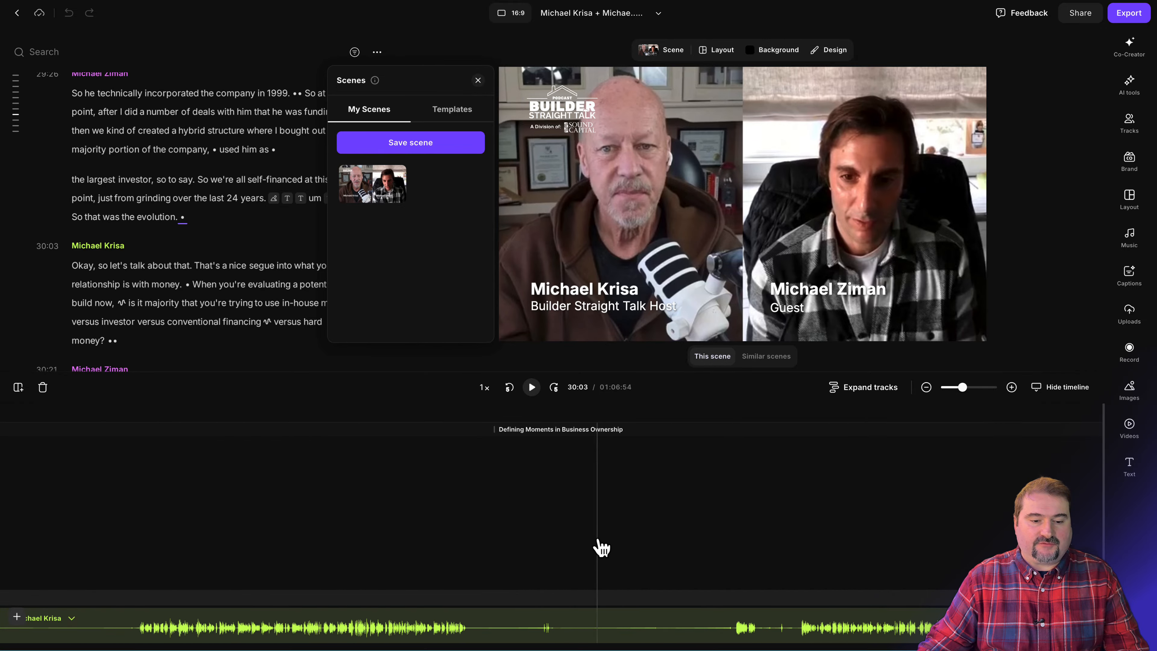
scroll(601, 547, right, 10)
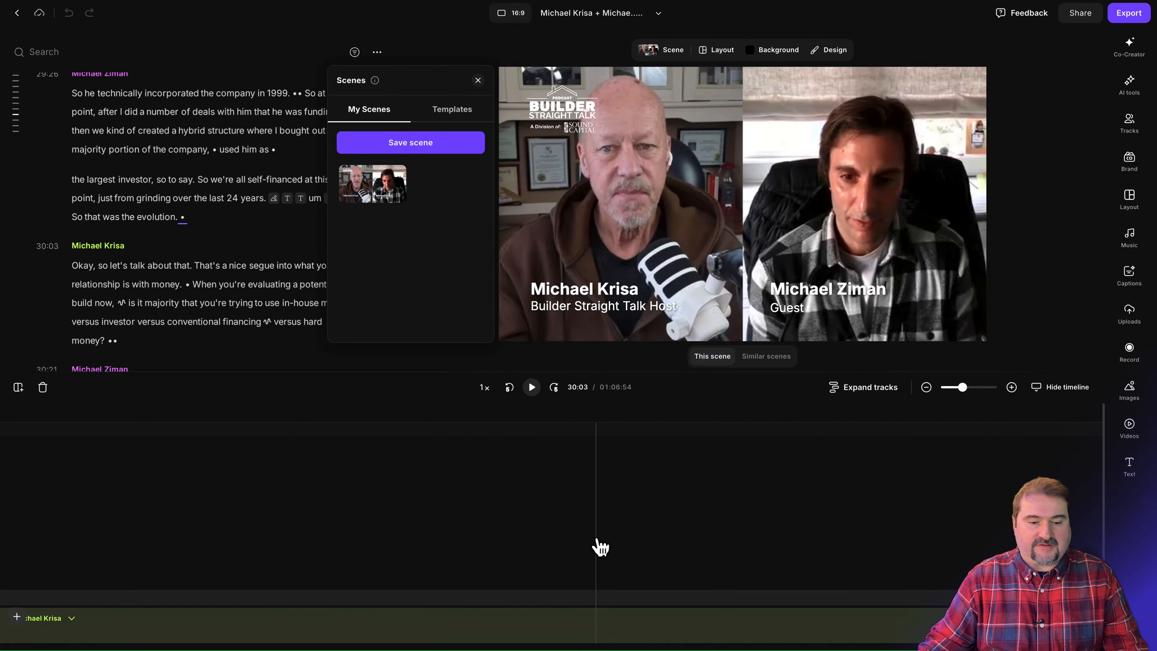
scroll(601, 546, down, 5)
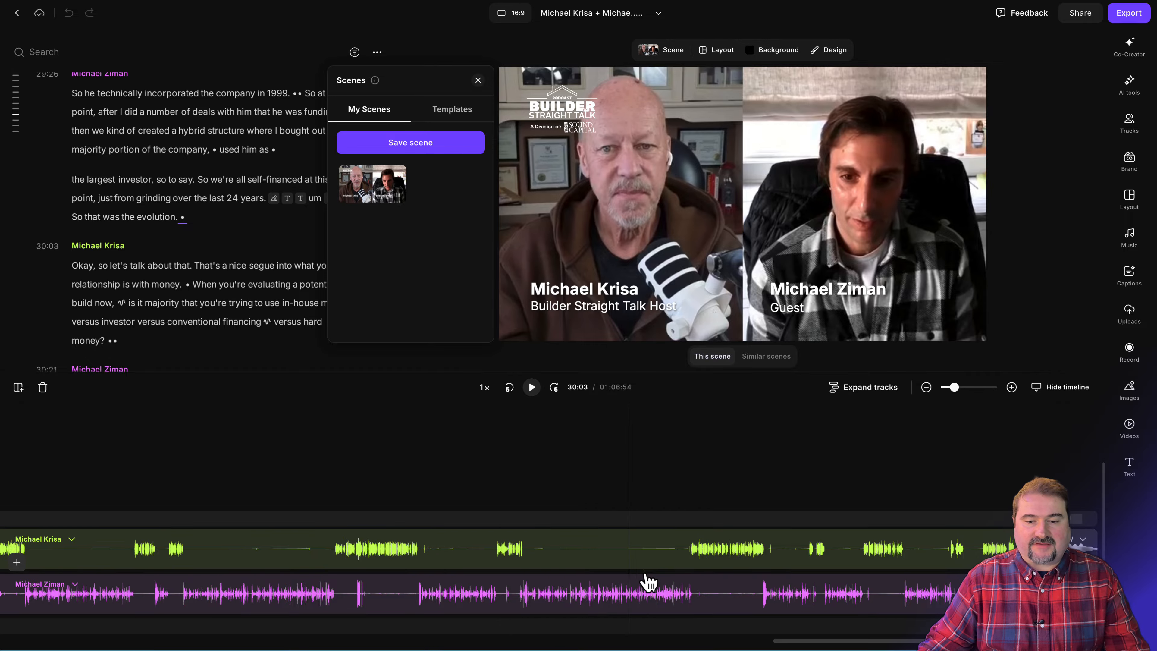
click(488, 504)
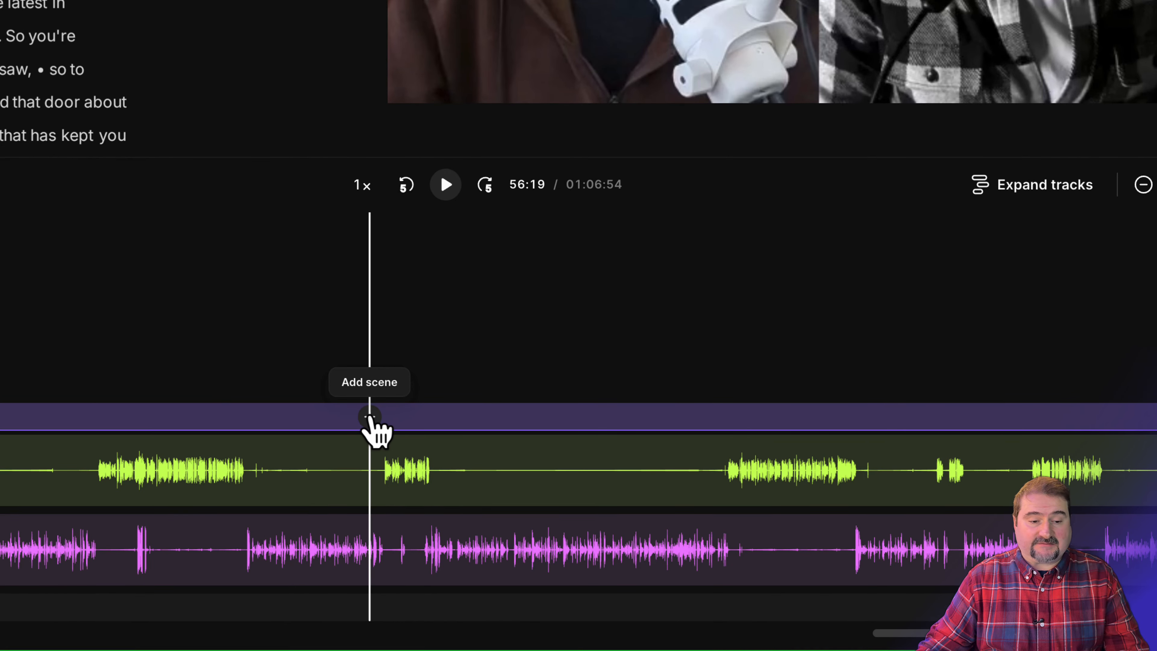
click(370, 417)
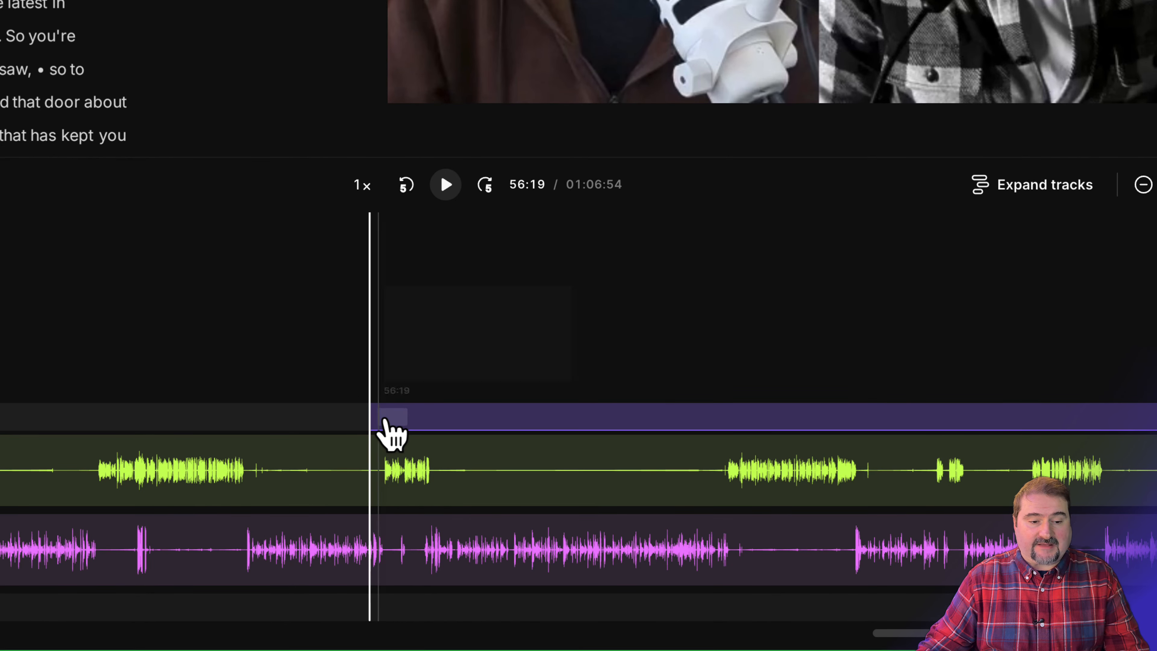
- Add another scene at 57:02 and select the short scene between 56:19 and 57:02
click(441, 418)
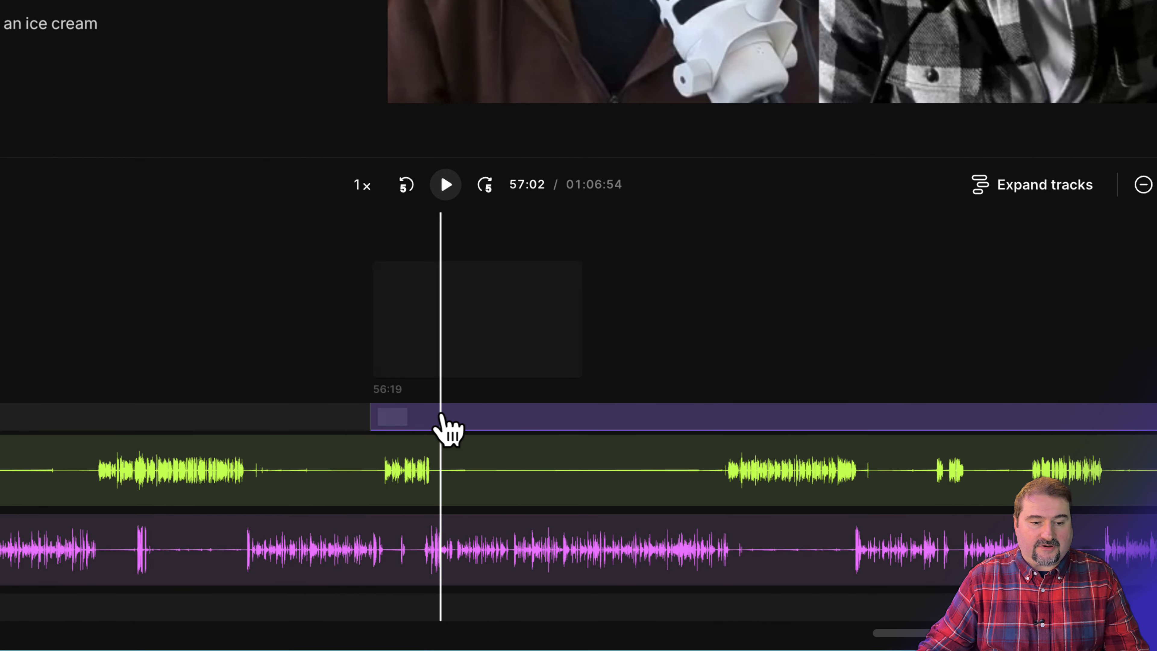
click(440, 417)
click(412, 419)
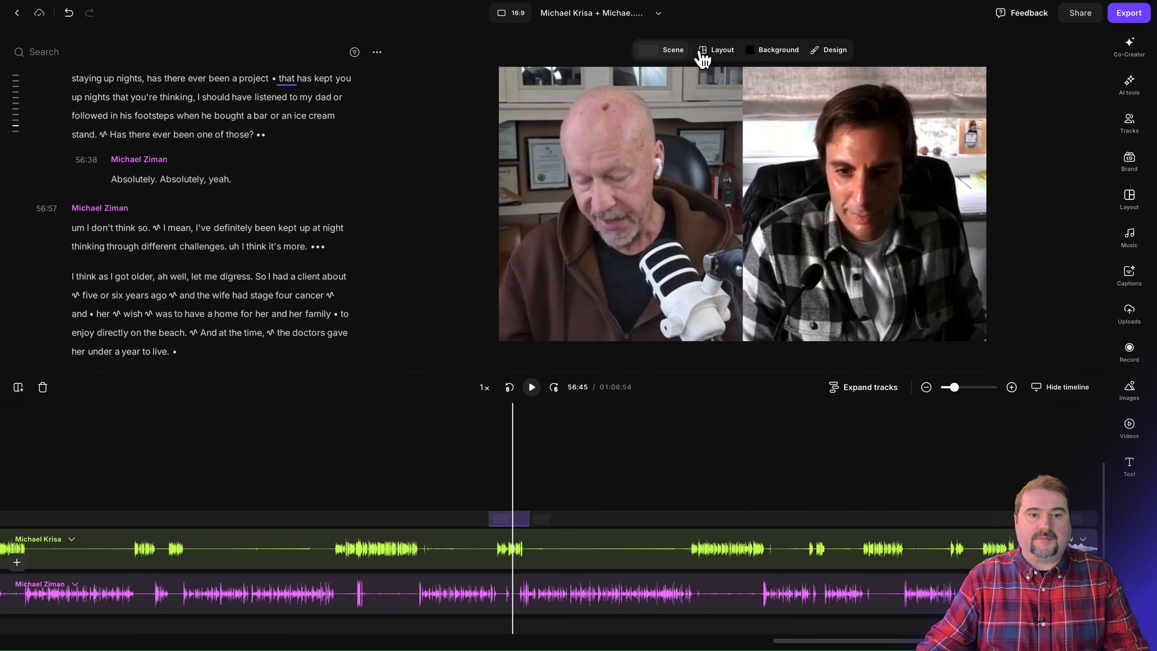
- Apply the recently used side-by-side layout to the selected scene
click(719, 51)
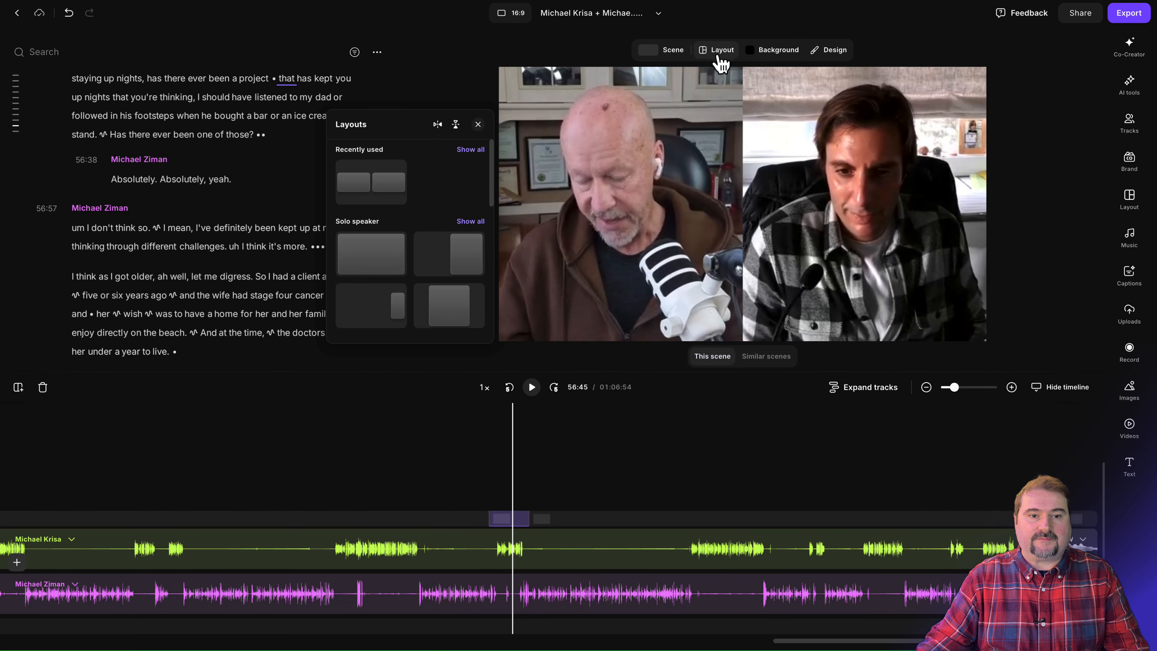
click(384, 196)
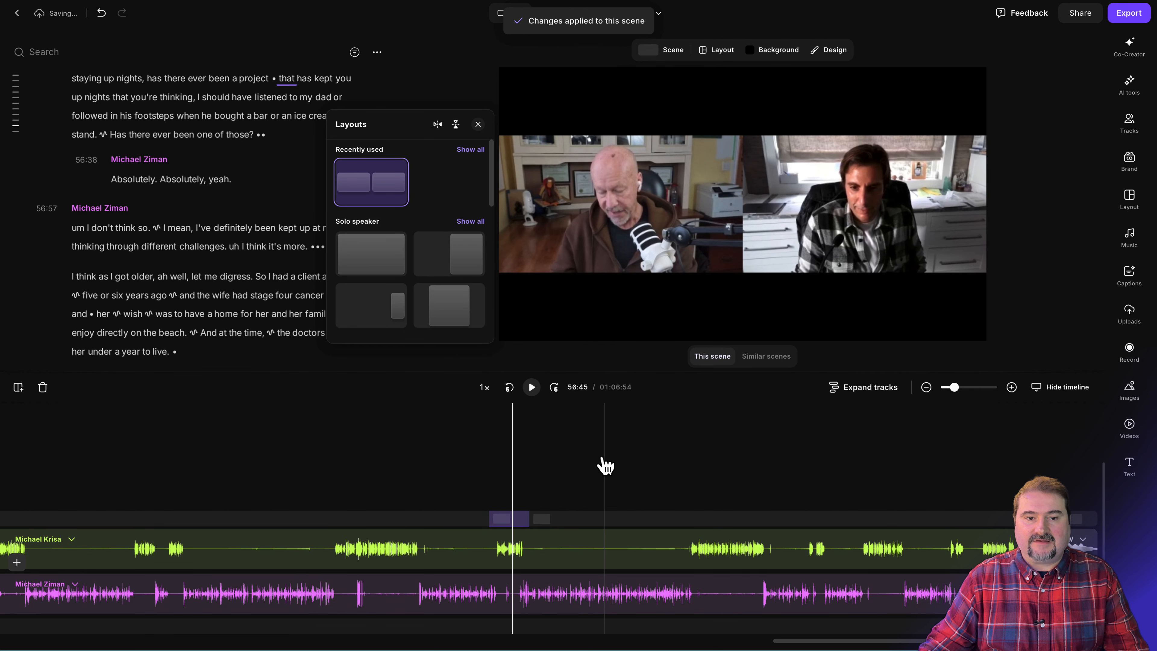
click(692, 245)
click(788, 248)
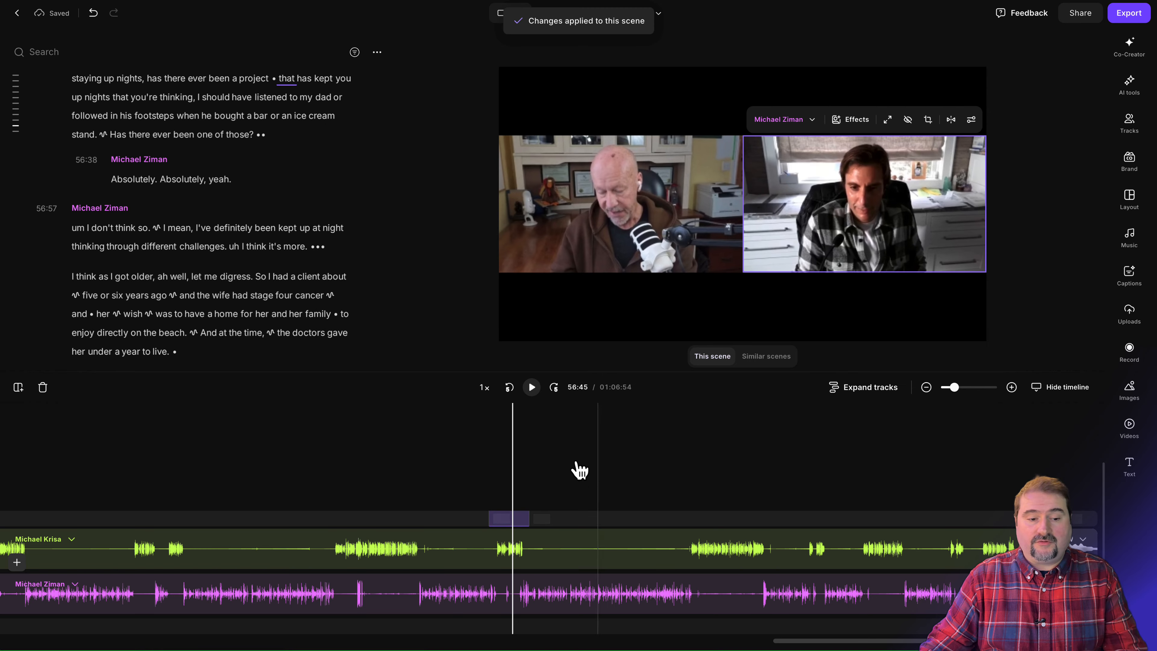
- Apply the saved scene with the logo and name titles from My Scenes to the scene starting at 56:19
scroll(515, 504, up, 5)
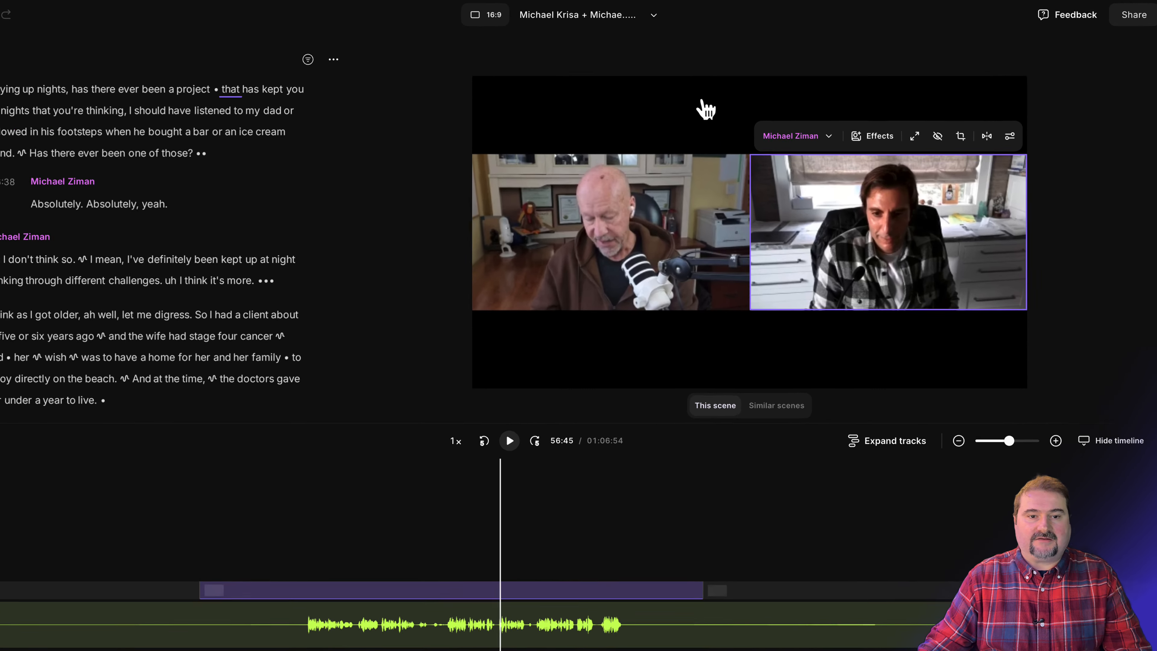
click(701, 86)
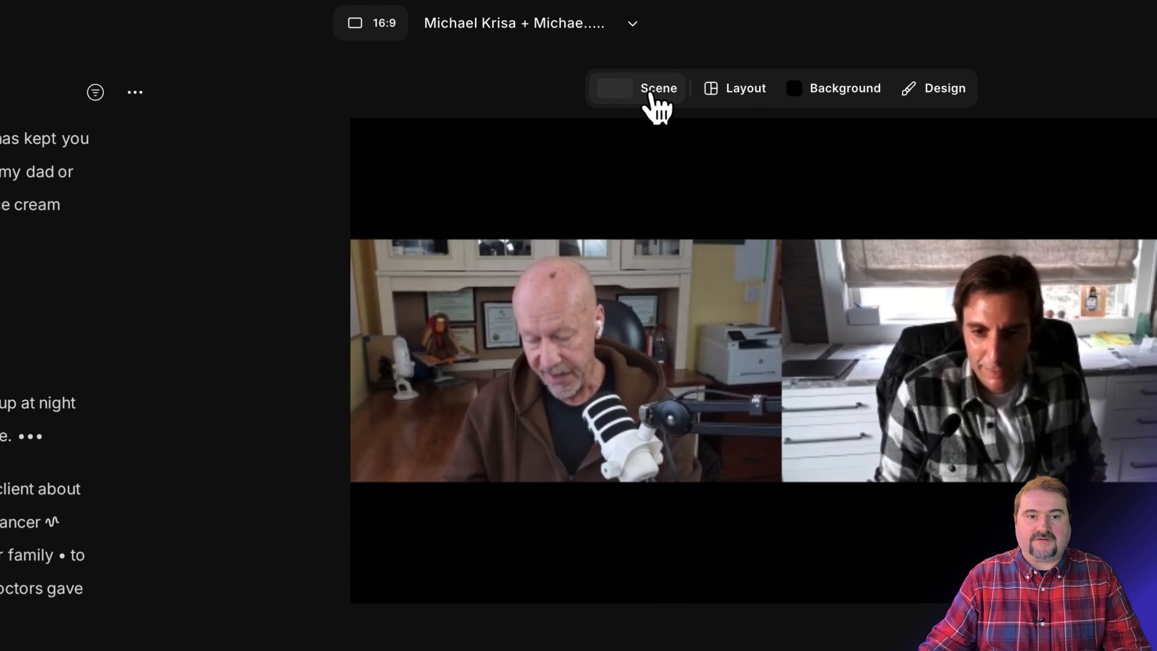
click(656, 96)
click(128, 193)
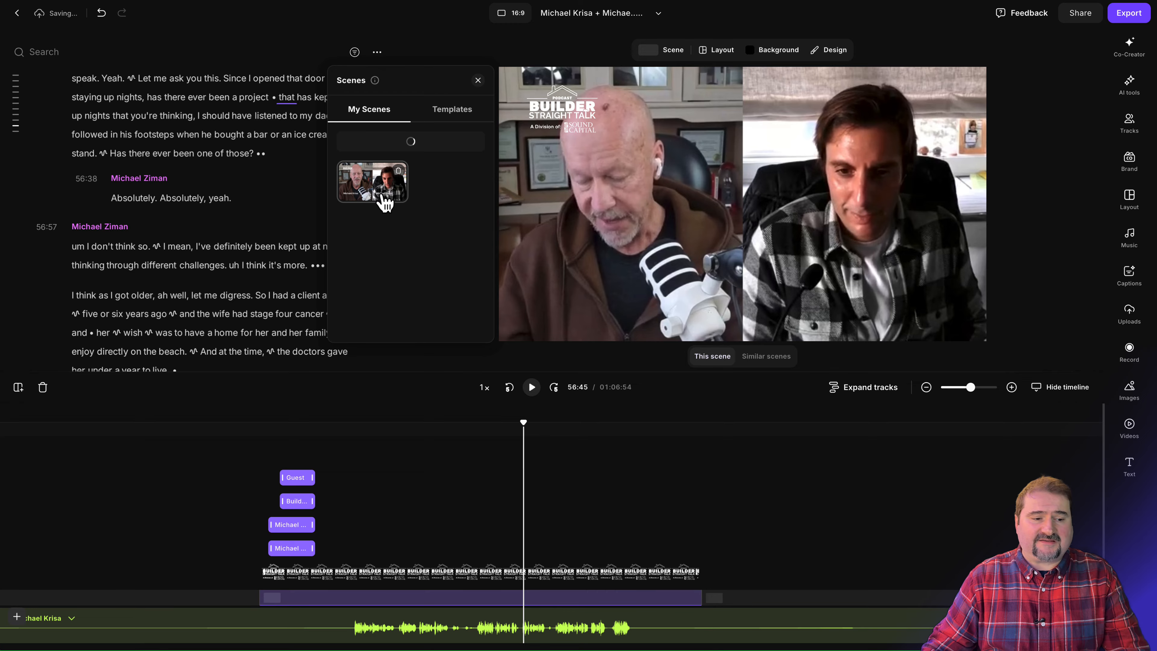
- Close the scenes list and play the applied scene from its start at 56:19 to check the logo and titles
scroll(379, 548, down, 3)
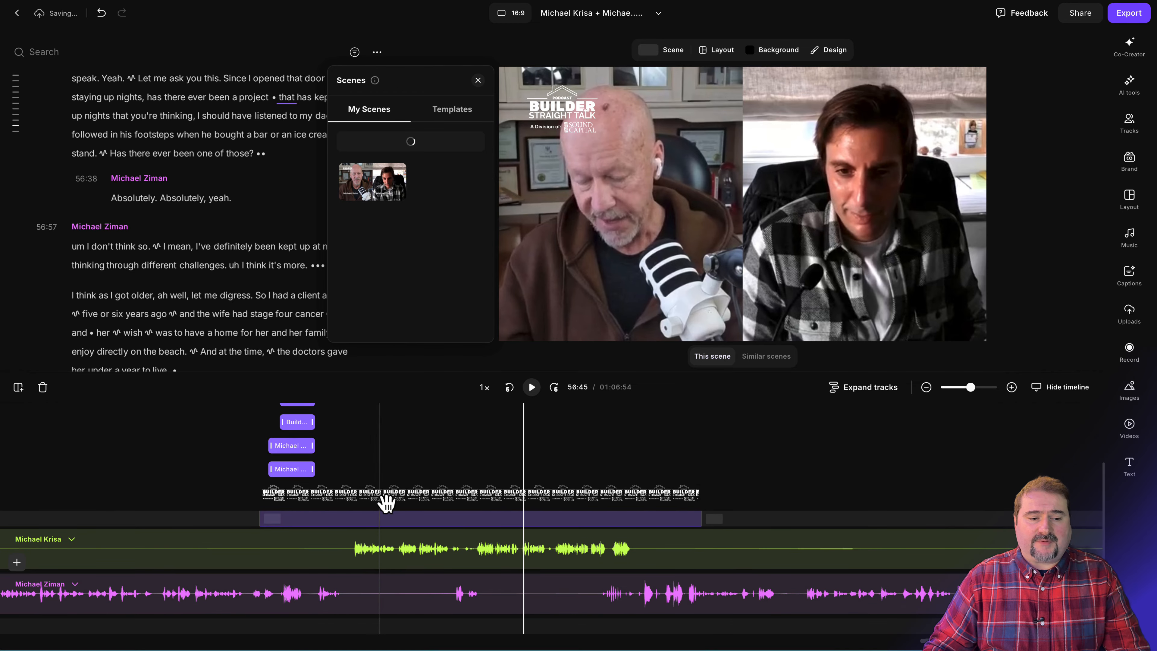
scroll(392, 502, up, 1)
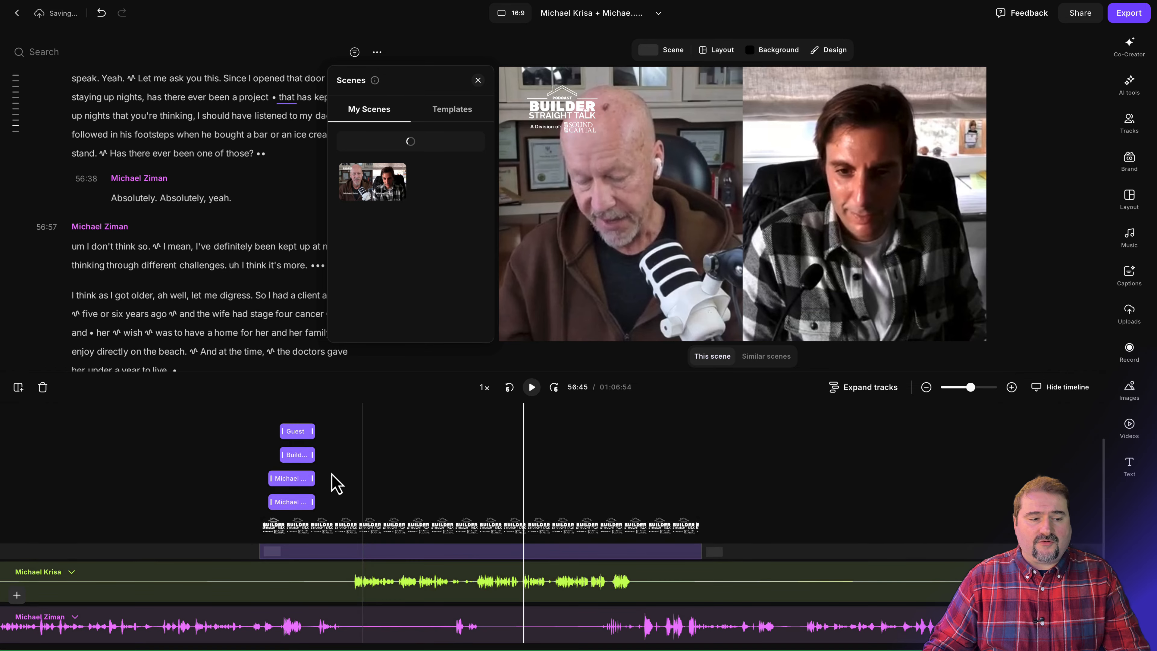
click(269, 437)
click(286, 425)
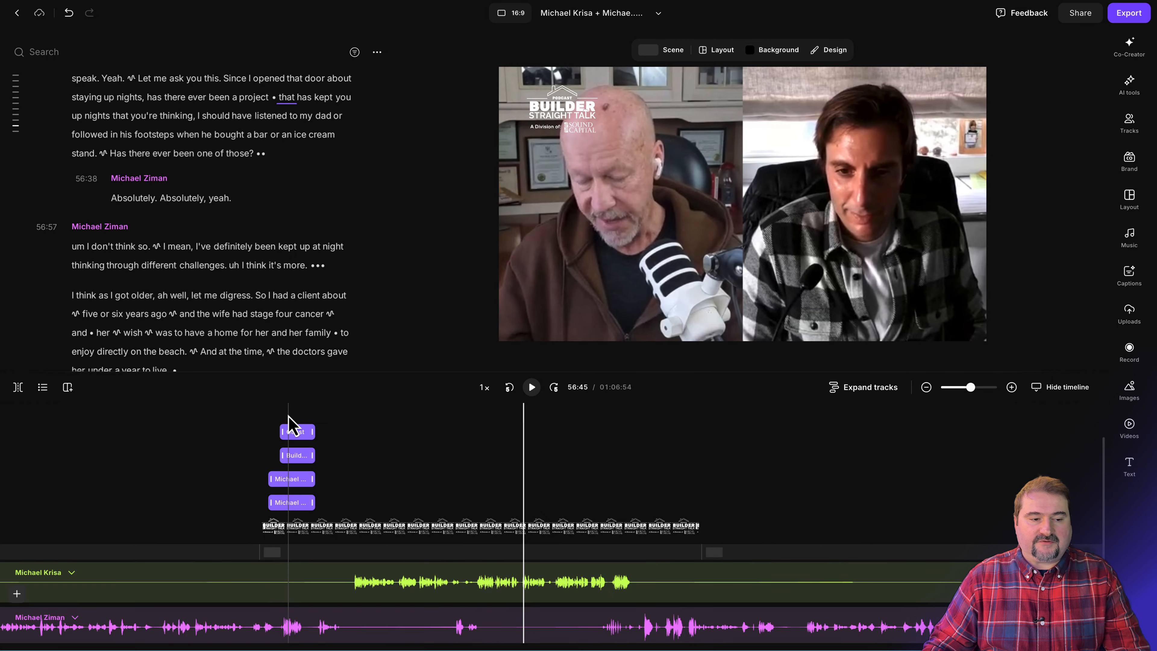
scroll(279, 426, up, 1)
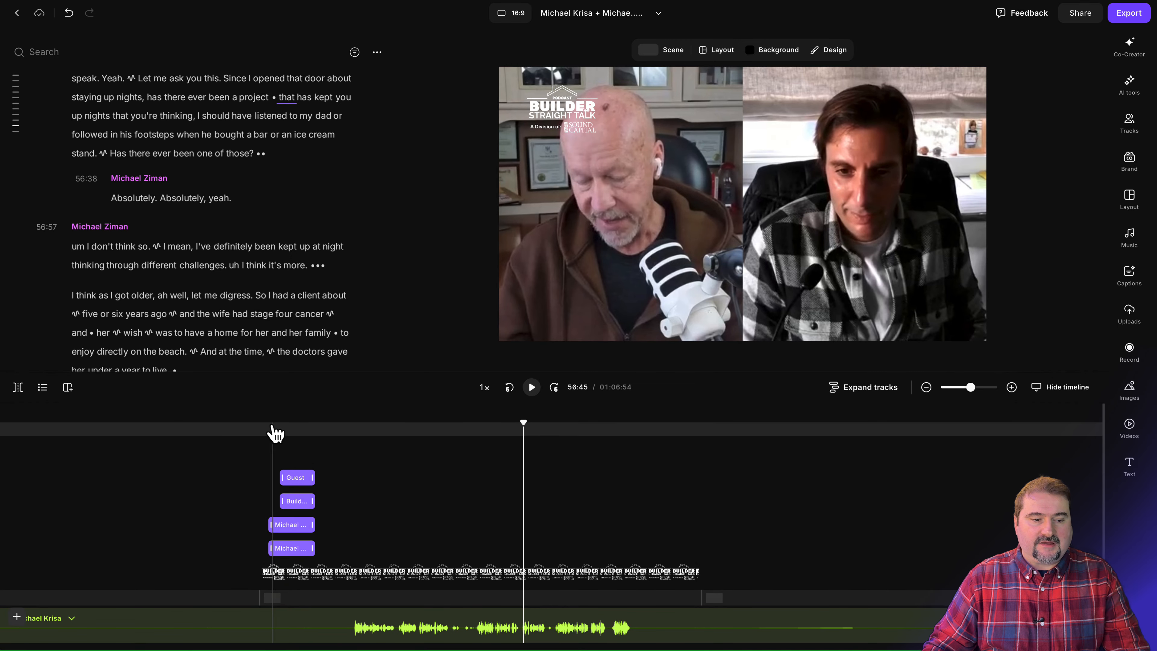
click(264, 427)
key(space)
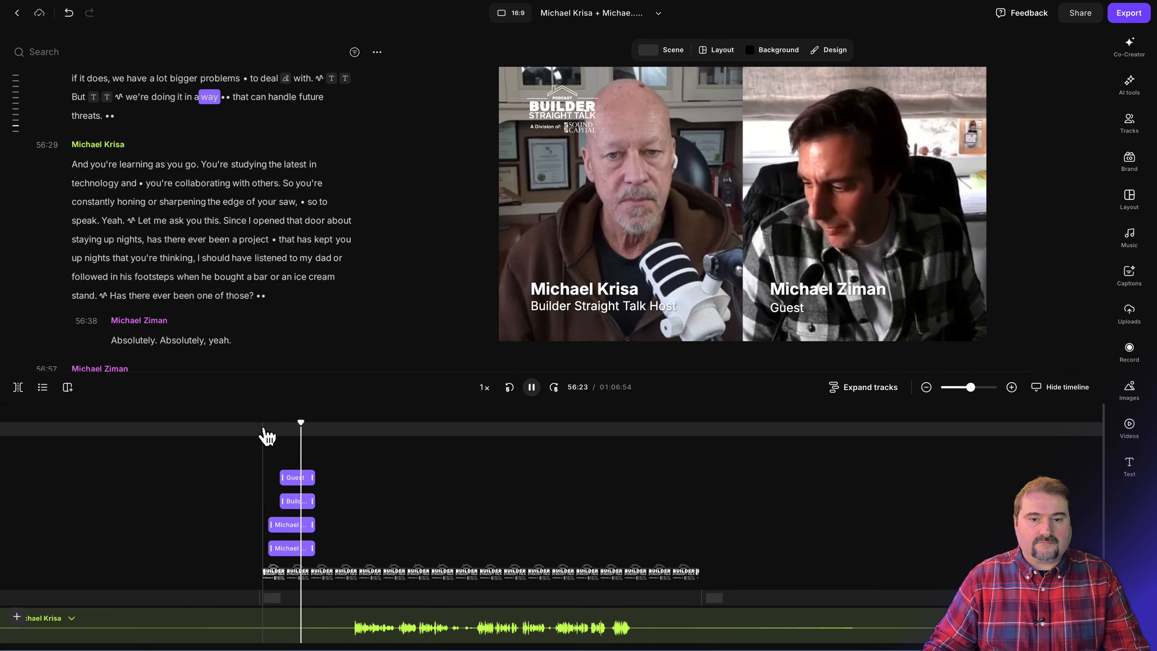
key(space)
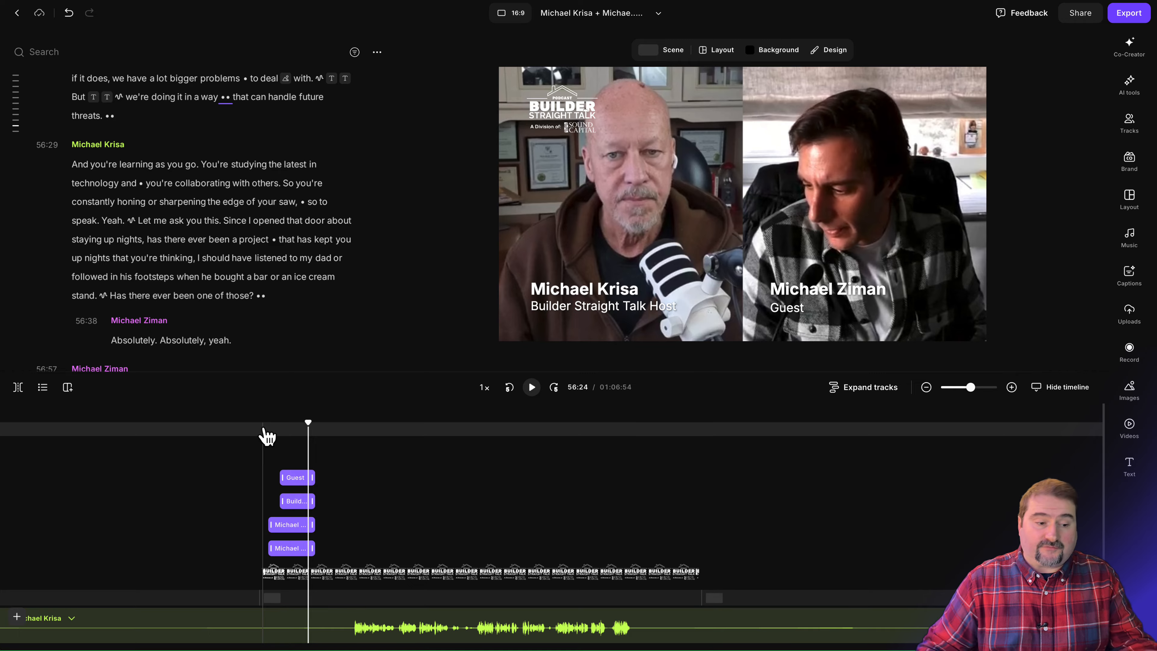
- Add new scene breaks at 57:13 and 59:36
scroll(371, 474, right, 10)
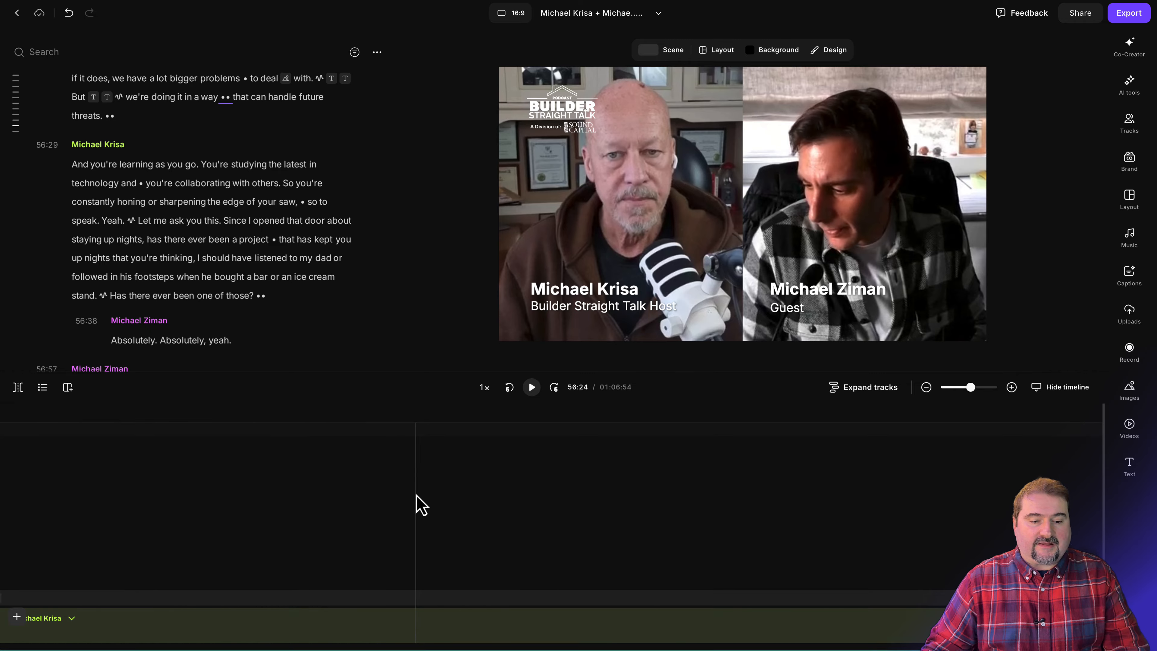
click(544, 592)
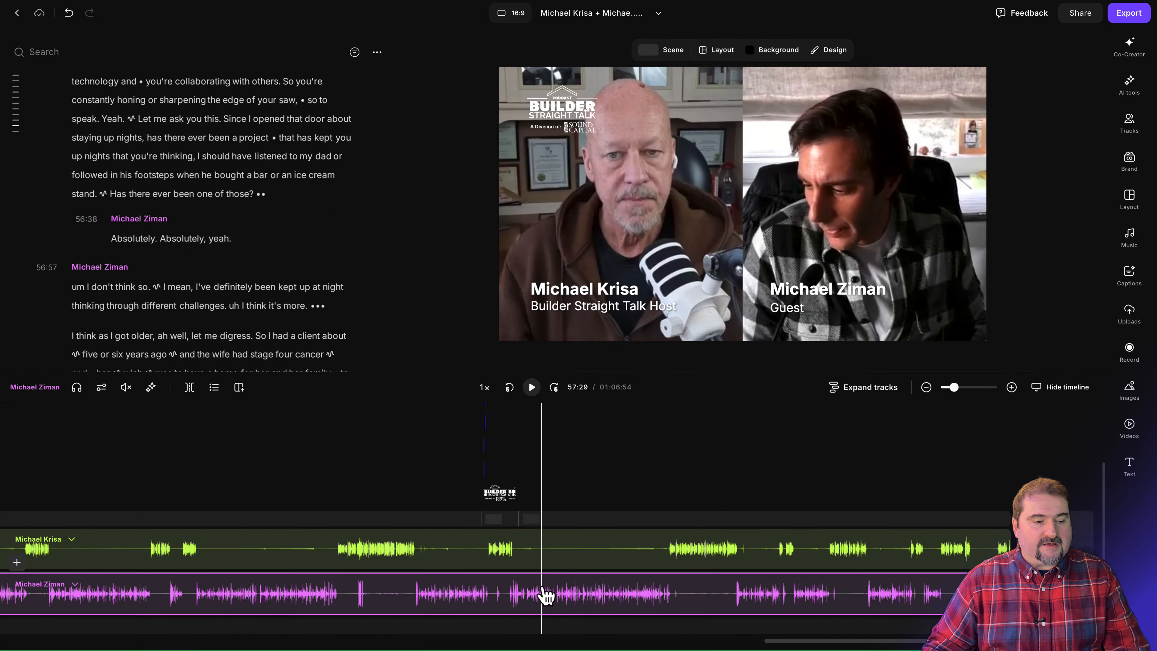
click(529, 598)
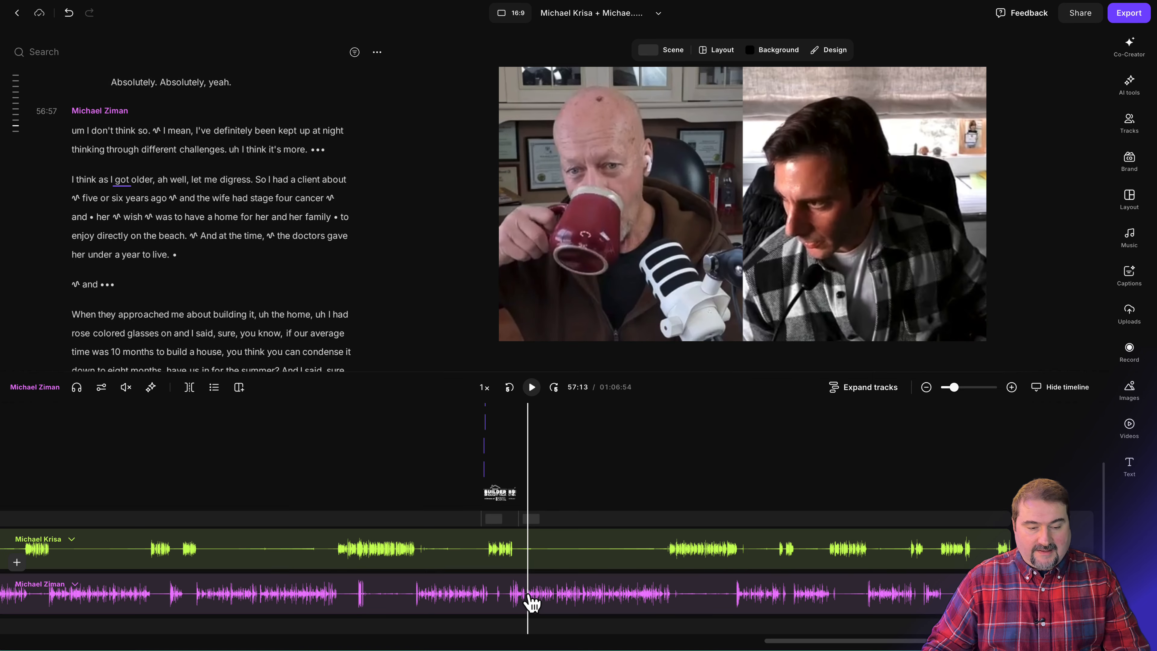
key(shift+s)
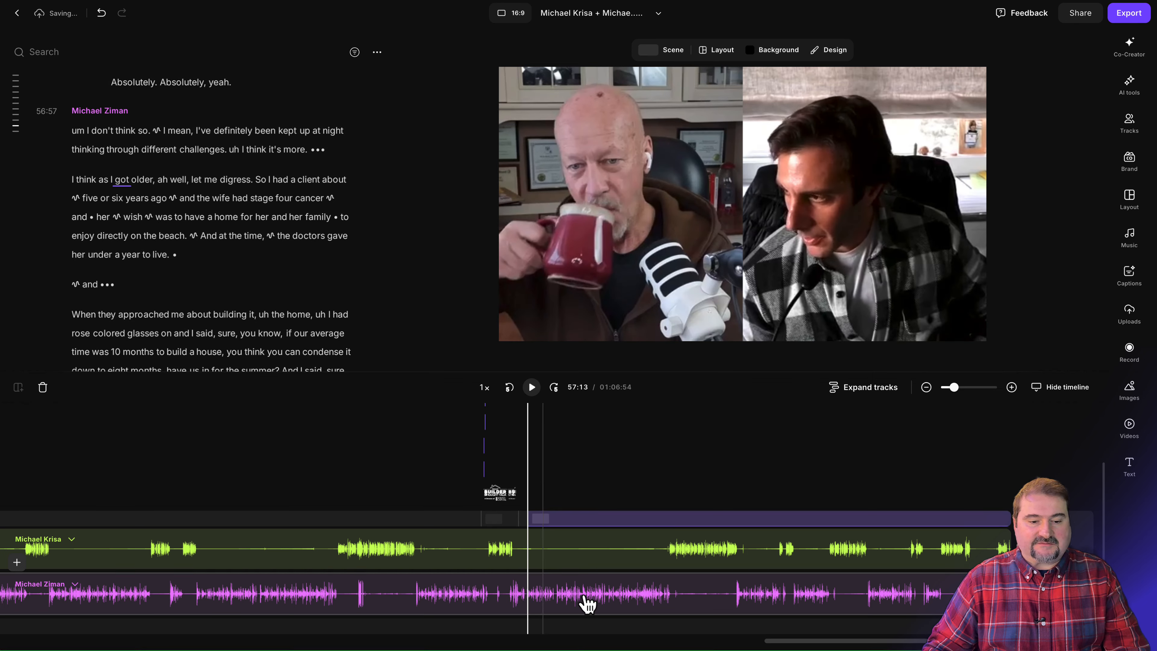
click(655, 603)
key(shift+s)
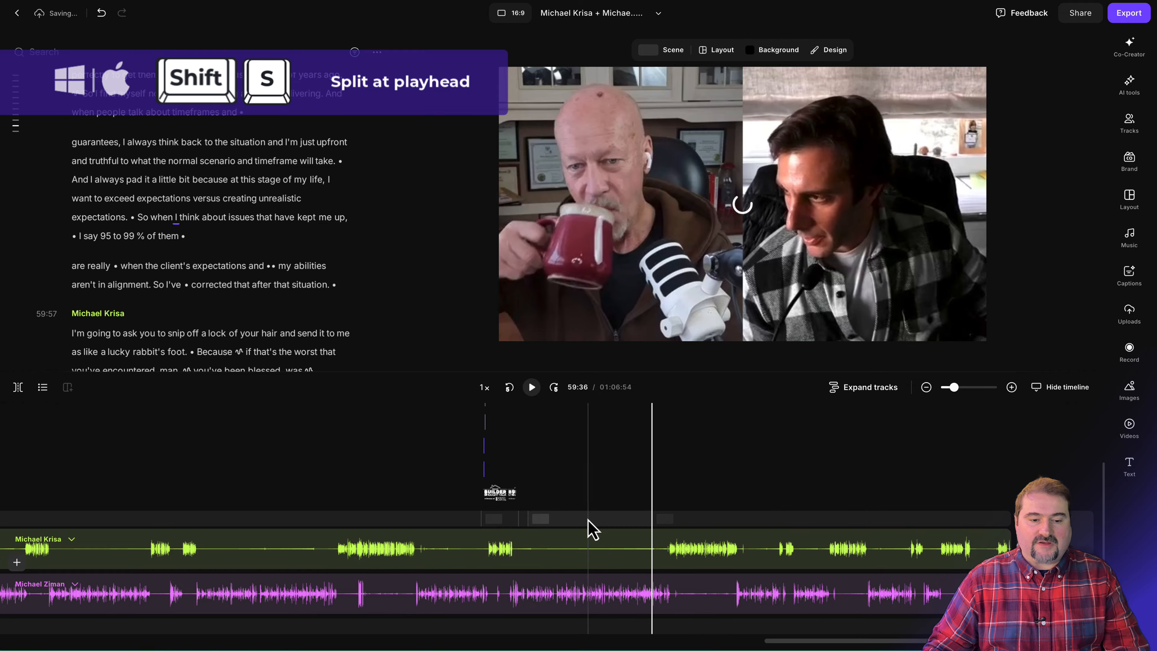
- Apply the full-frame solo speaker layout to the scene between 57:13 and 59:36 only
click(588, 520)
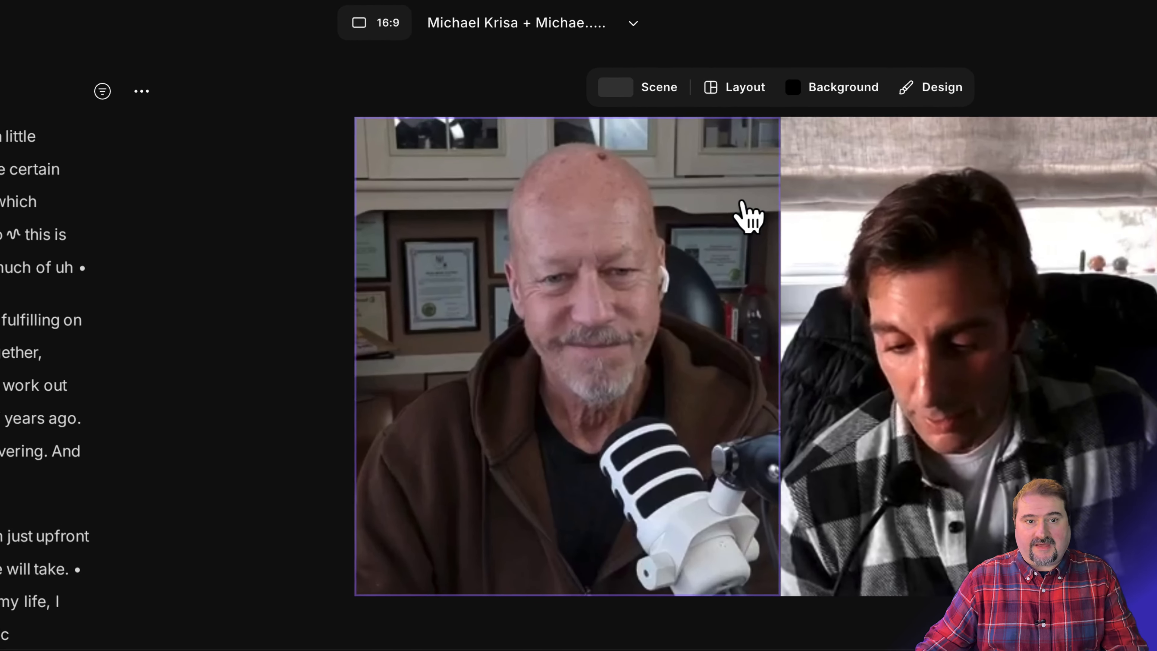
click(754, 87)
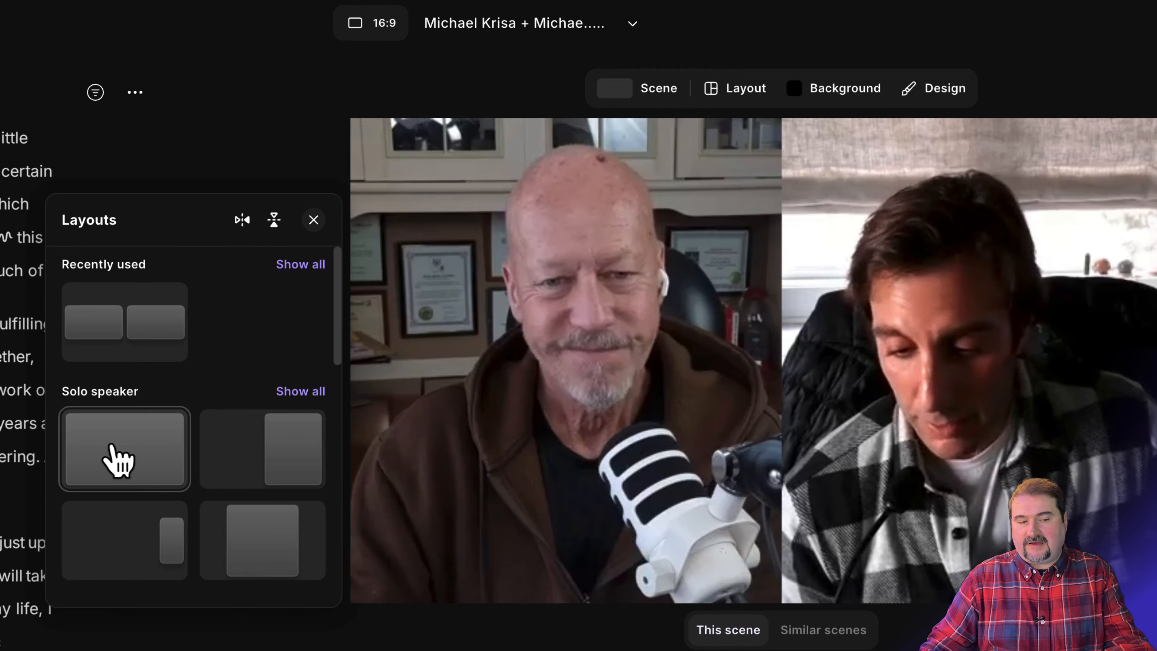
click(122, 461)
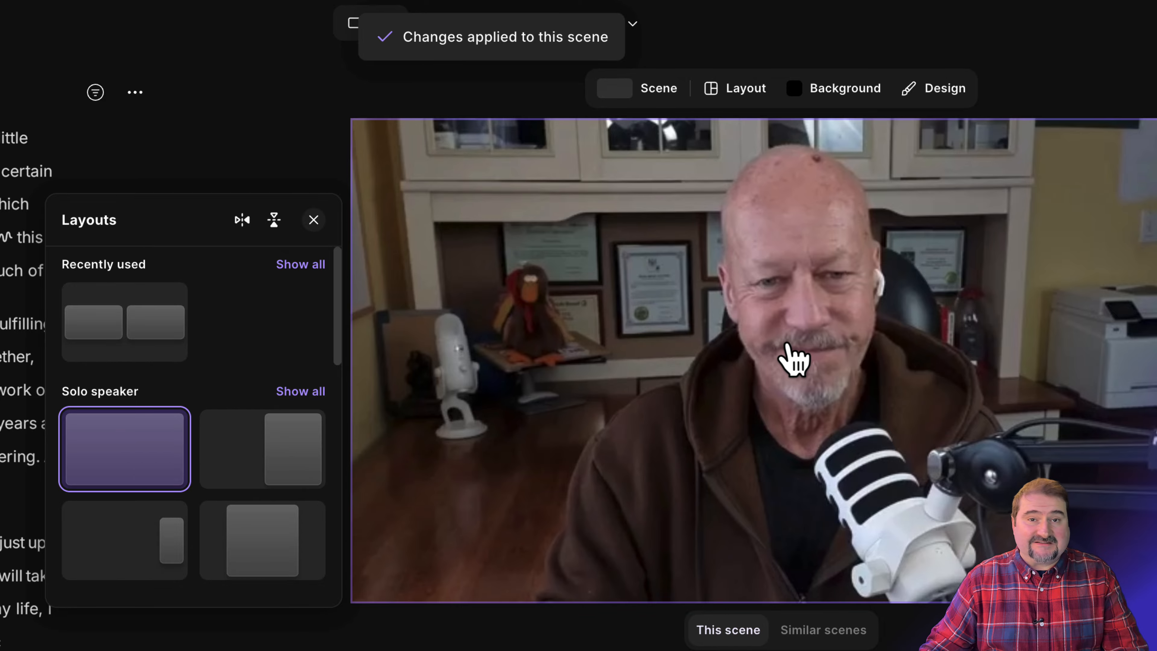
- Switch the solo speaker in this scene from the host to the guest
click(793, 358)
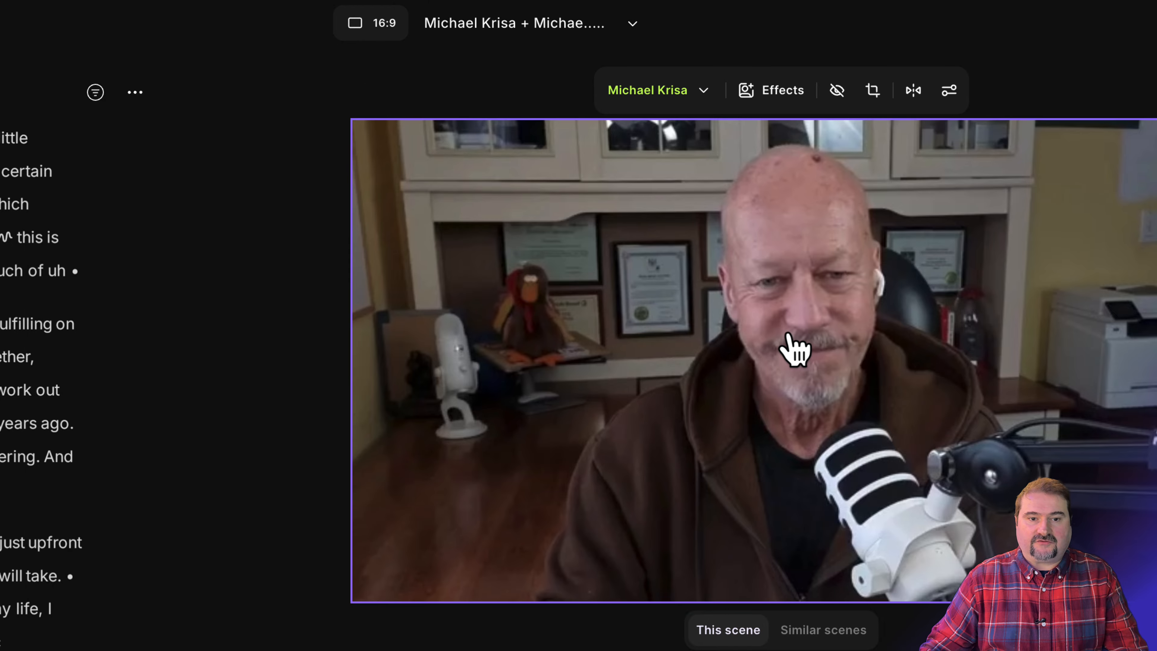
click(704, 92)
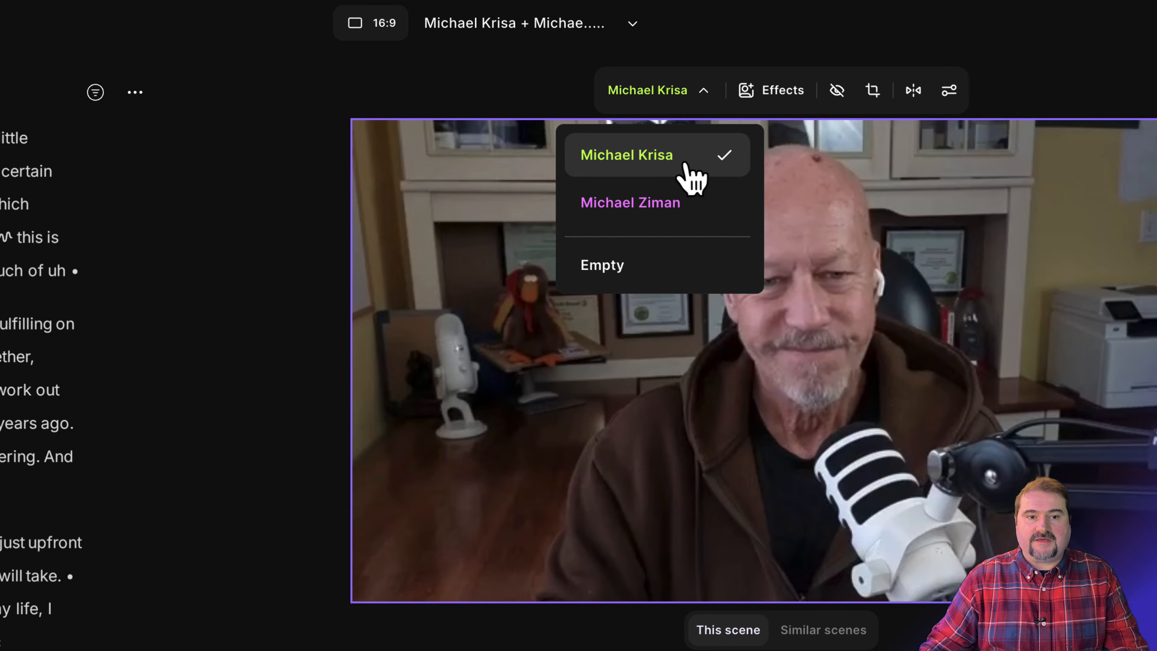
click(638, 204)
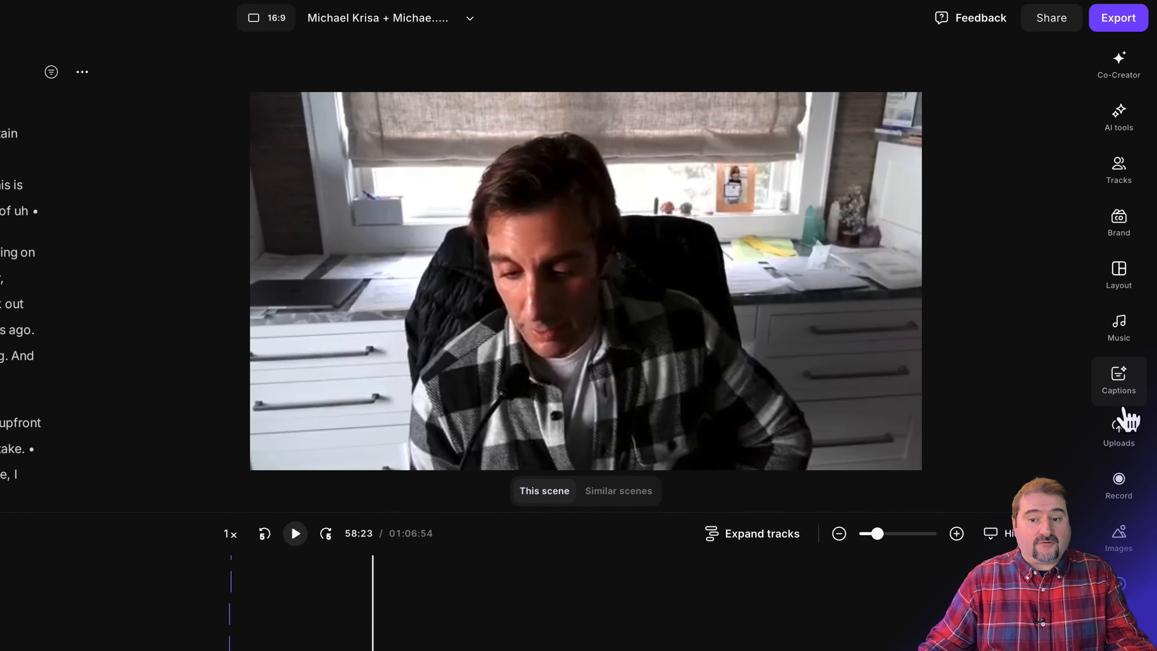
- Add the uploaded White-No-BG.png logo to the scene, small, in the upper-right corner of the video frame
click(1118, 435)
click(879, 253)
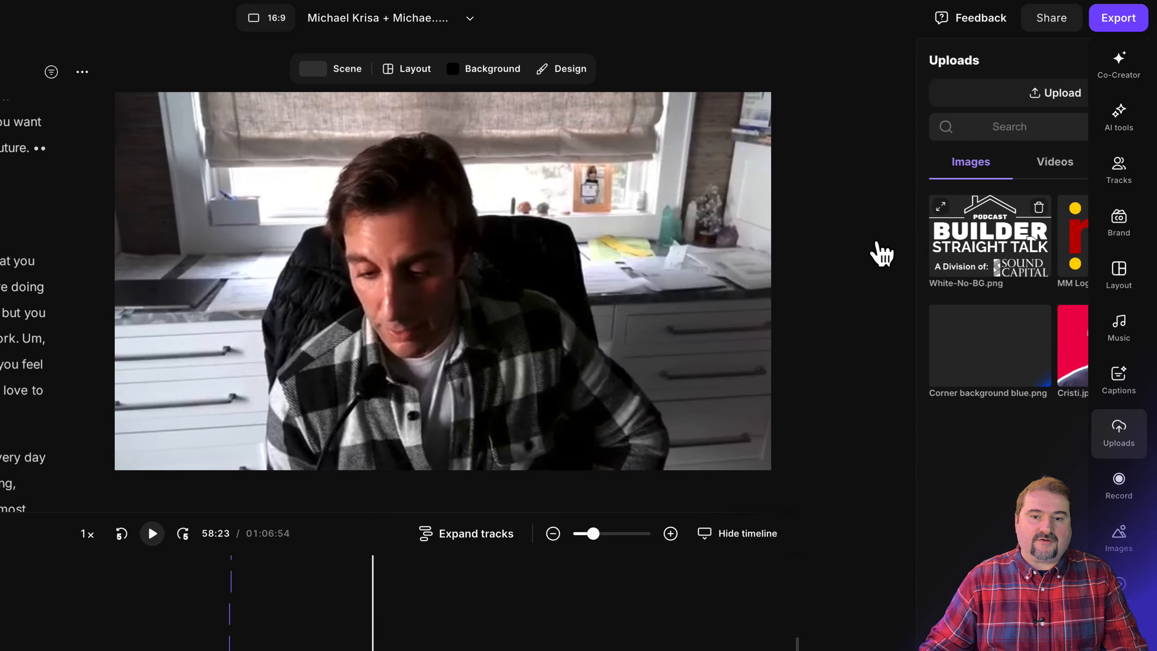
drag(754, 390, 877, 162)
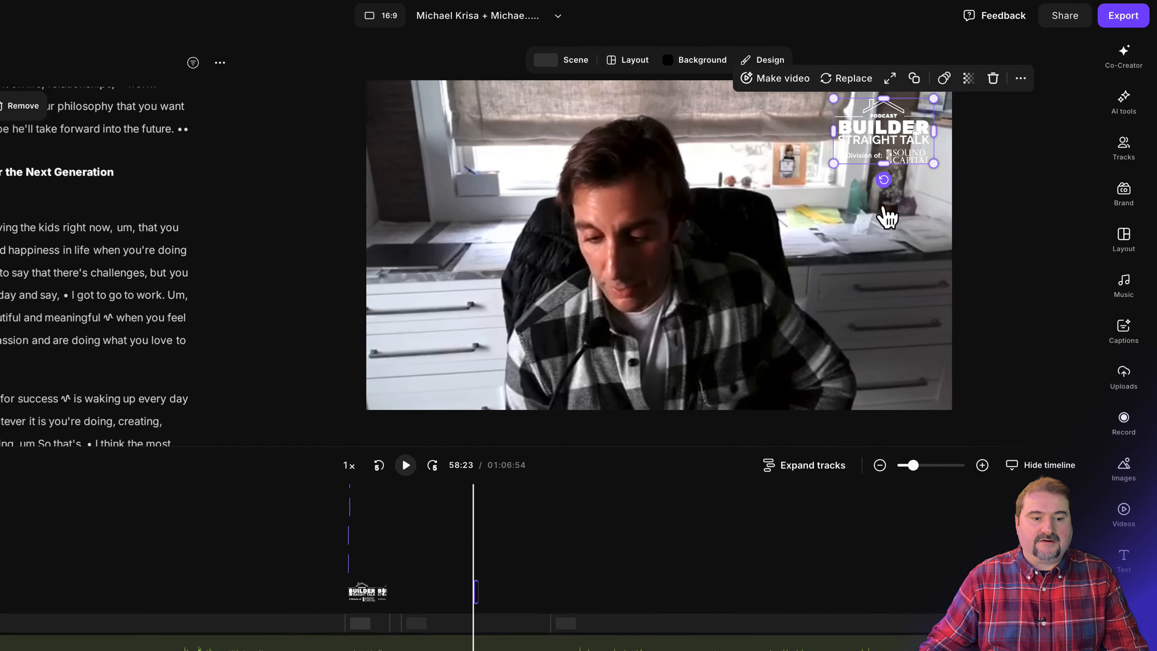
- Extend the logo clip in both directions to span the whole guest scene from about 57:12 to 59:36
scroll(524, 565, up, 5)
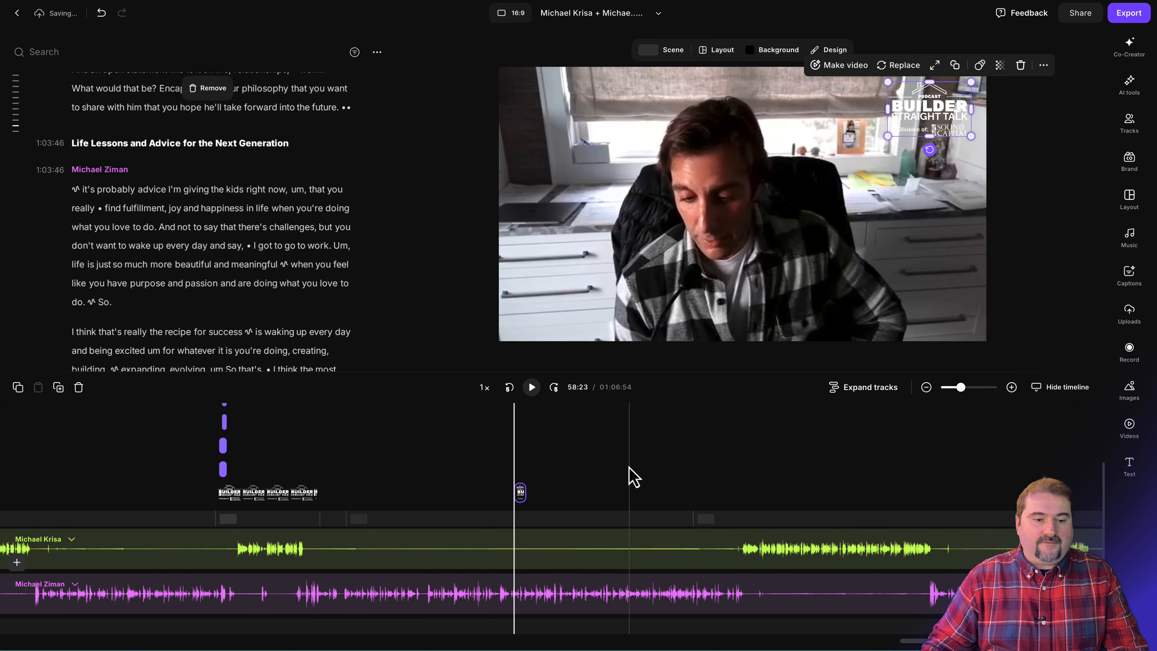
scroll(524, 565, left, 2)
scroll(647, 488, left, 1)
scroll(664, 496, up, 3)
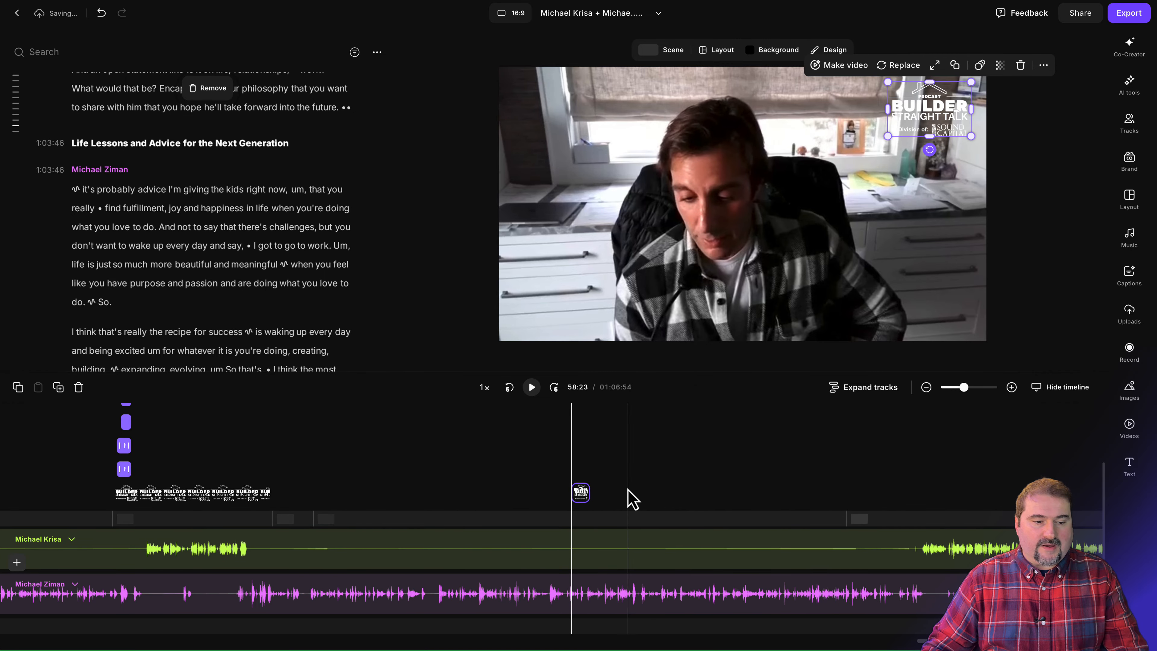
scroll(628, 492, down, 1)
drag(573, 495, 334, 491)
drag(334, 490, 330, 487)
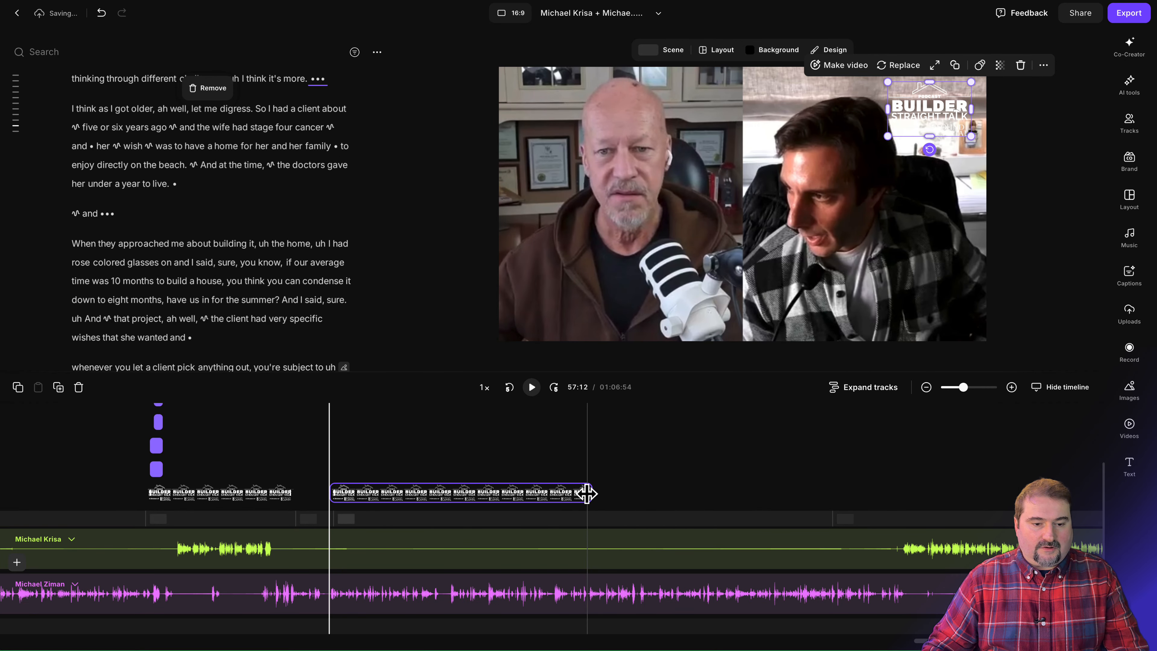
drag(590, 495, 830, 473)
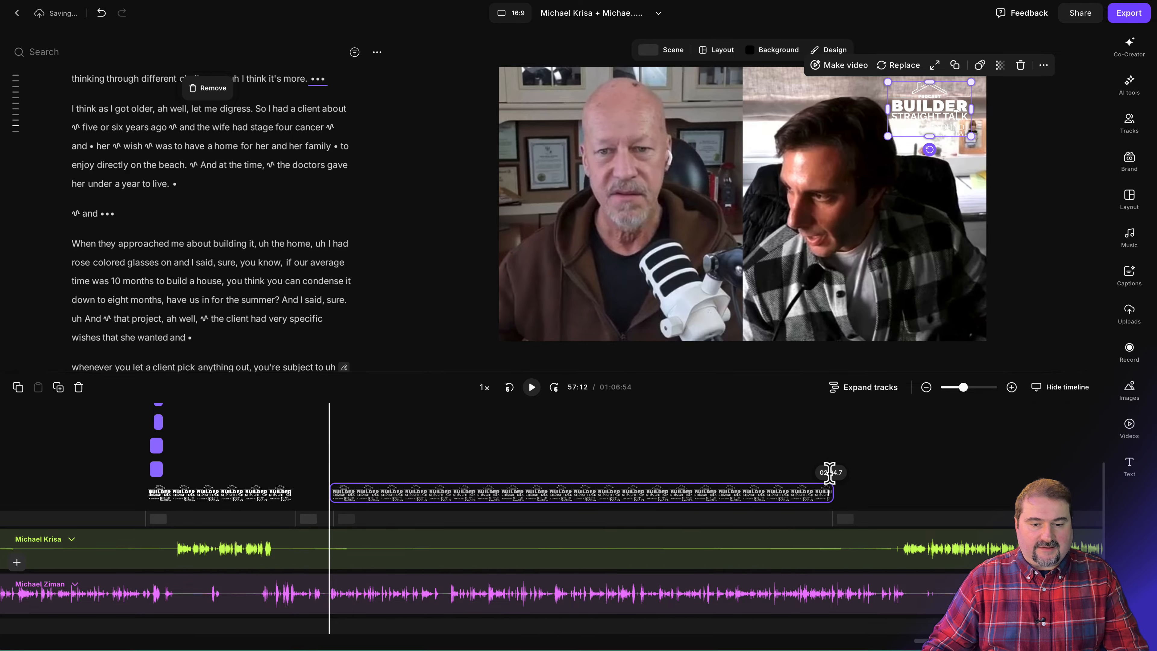
click(709, 465)
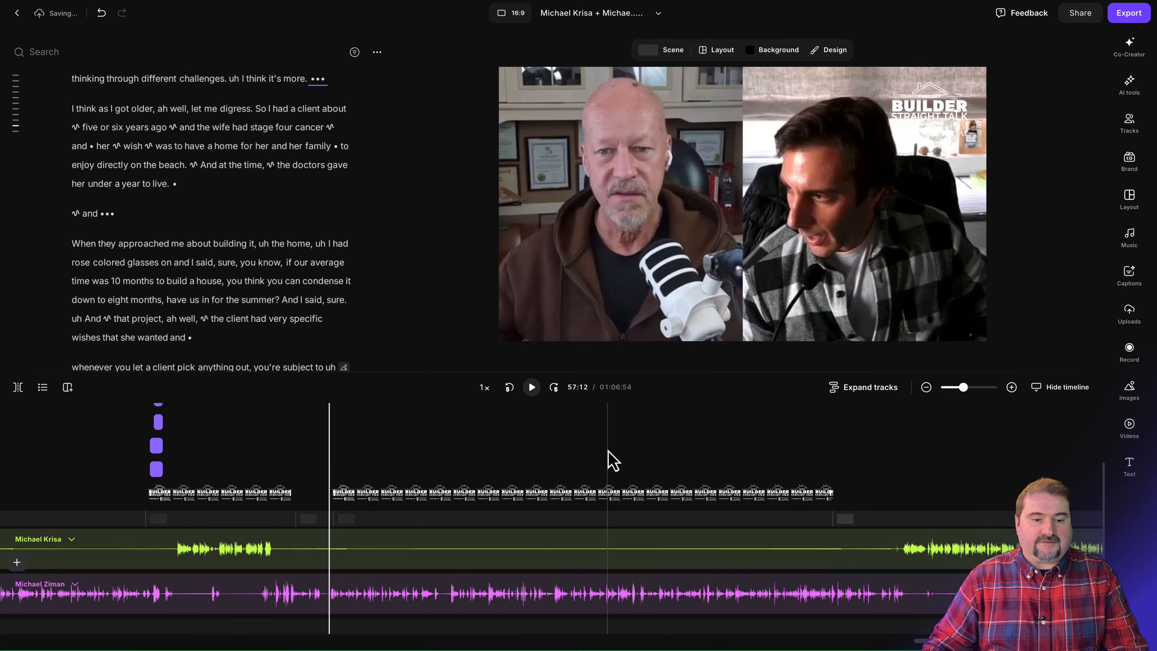
- Save the solo guest scene with the logo to My Scenes and close the scenes list
click(587, 533)
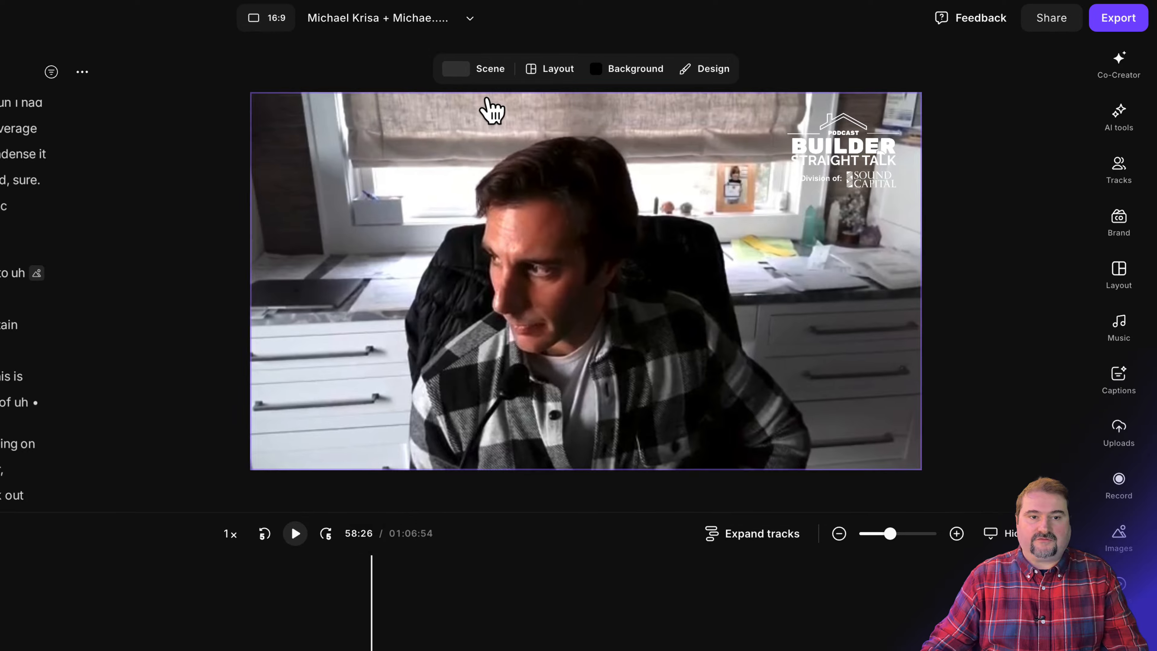
click(570, 61)
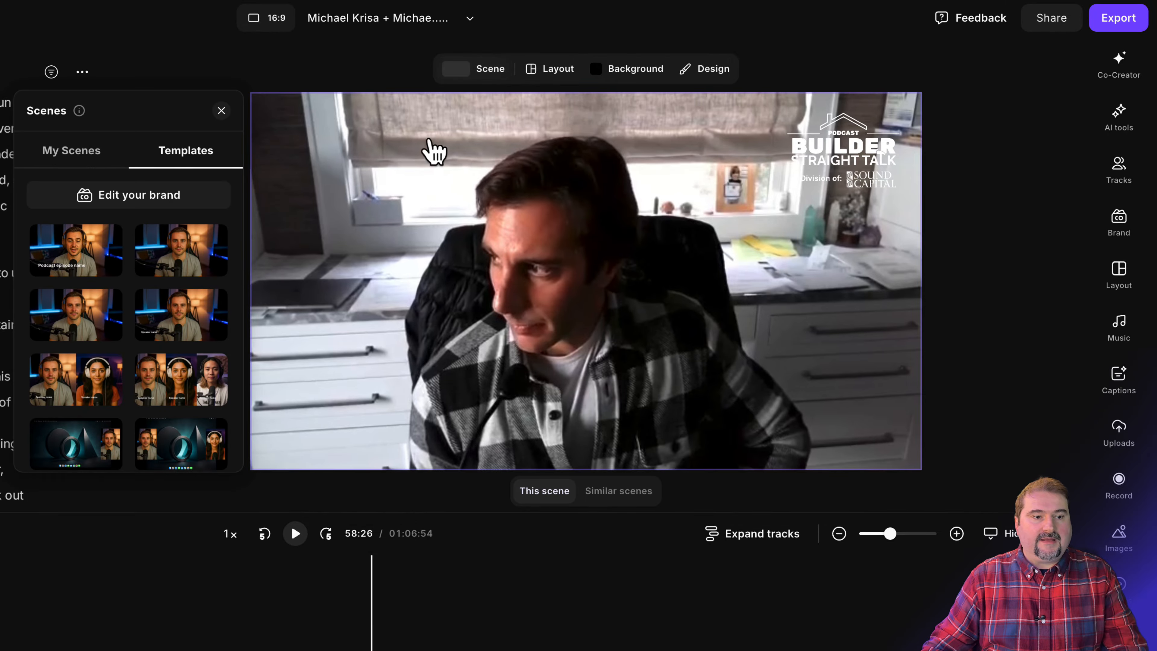
click(91, 160)
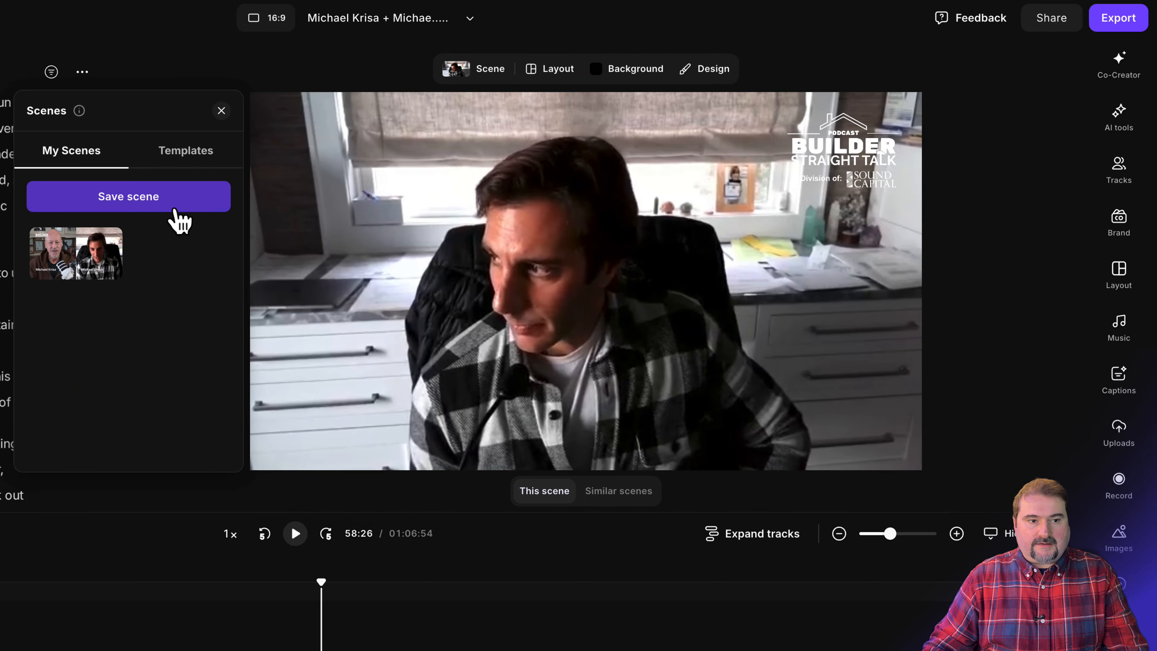
click(177, 211)
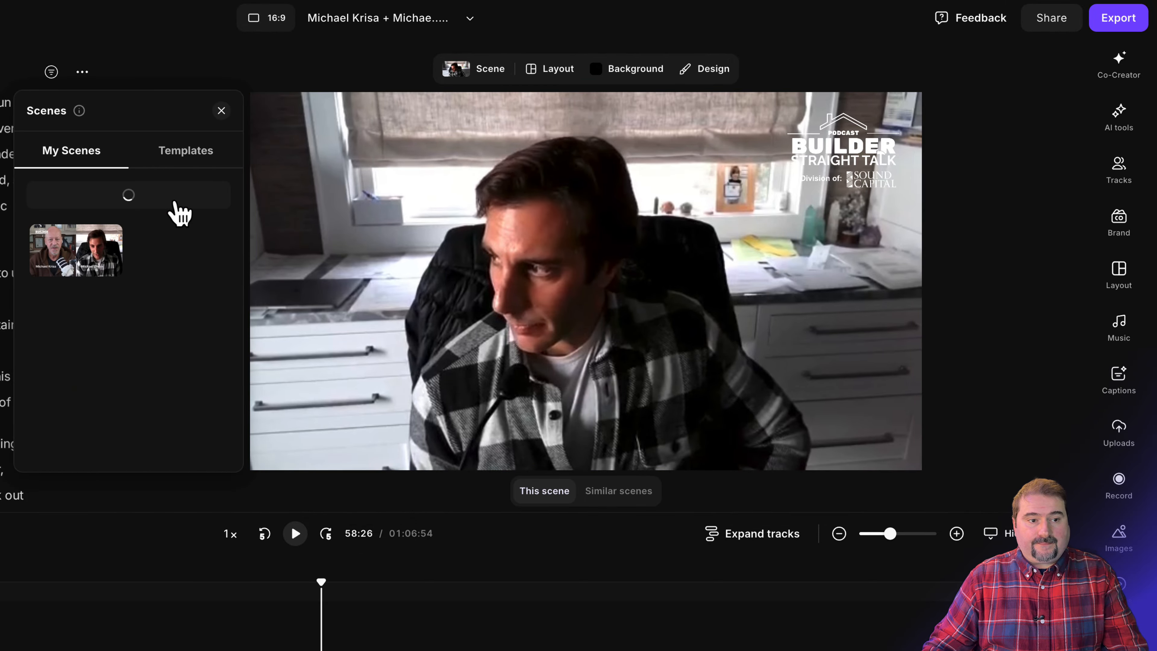
click(506, 513)
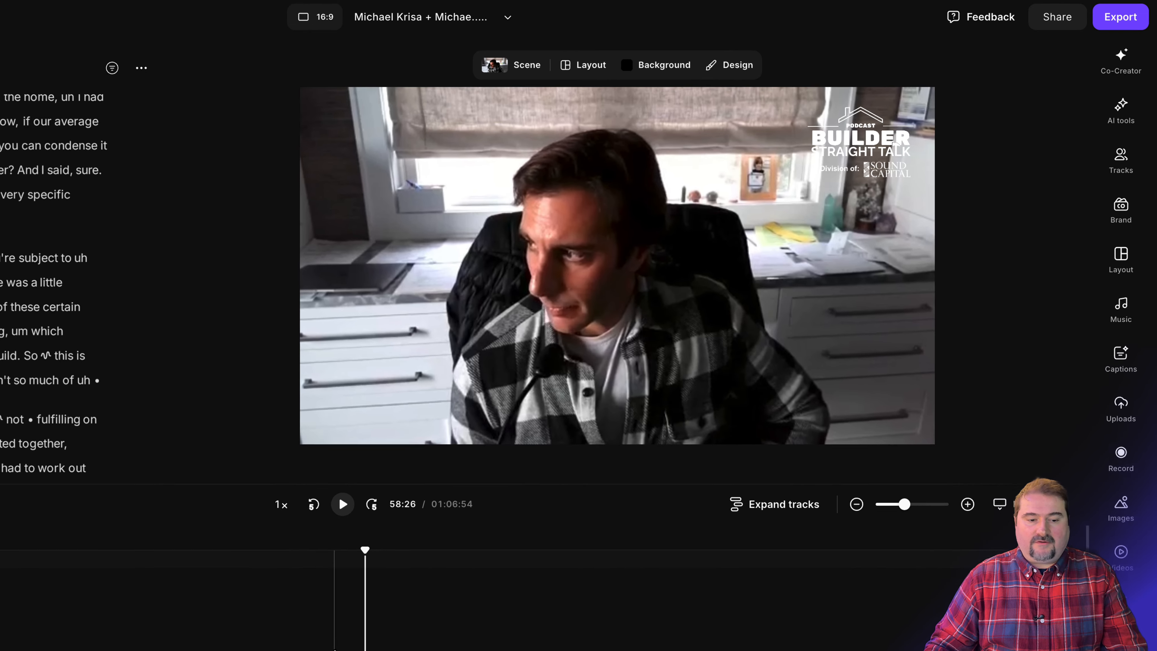
- Add further scene breaks at 01:01:25 and 01:01:58
scroll(506, 513, down, 5)
scroll(895, 519, up, 5)
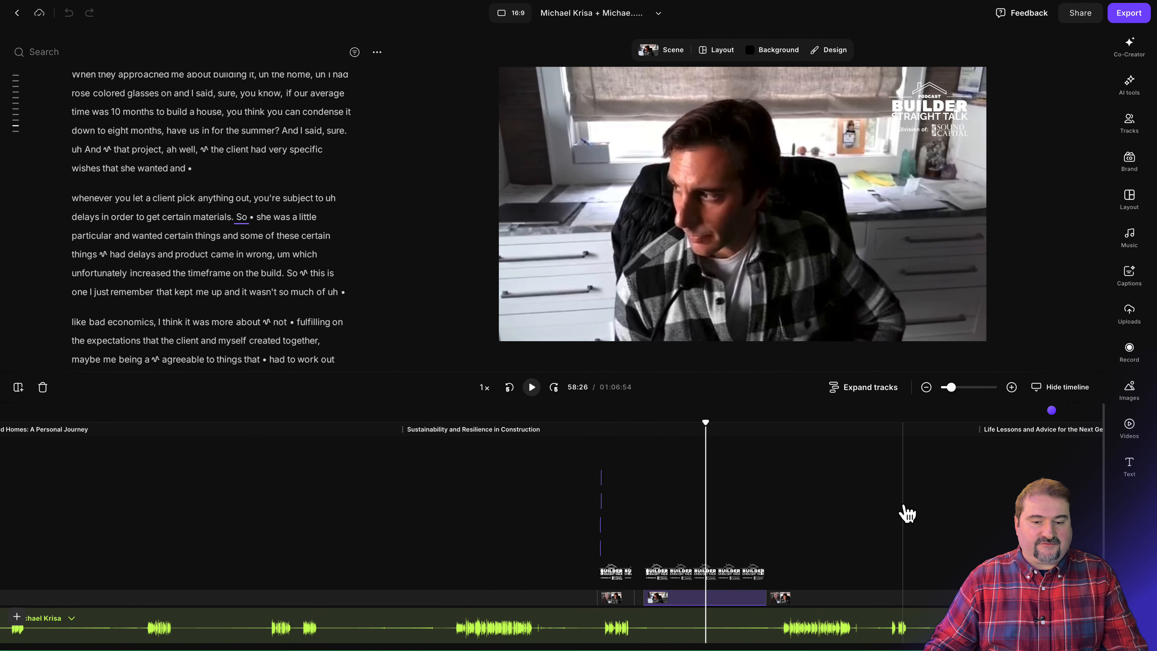
scroll(865, 524, down, 3)
click(764, 511)
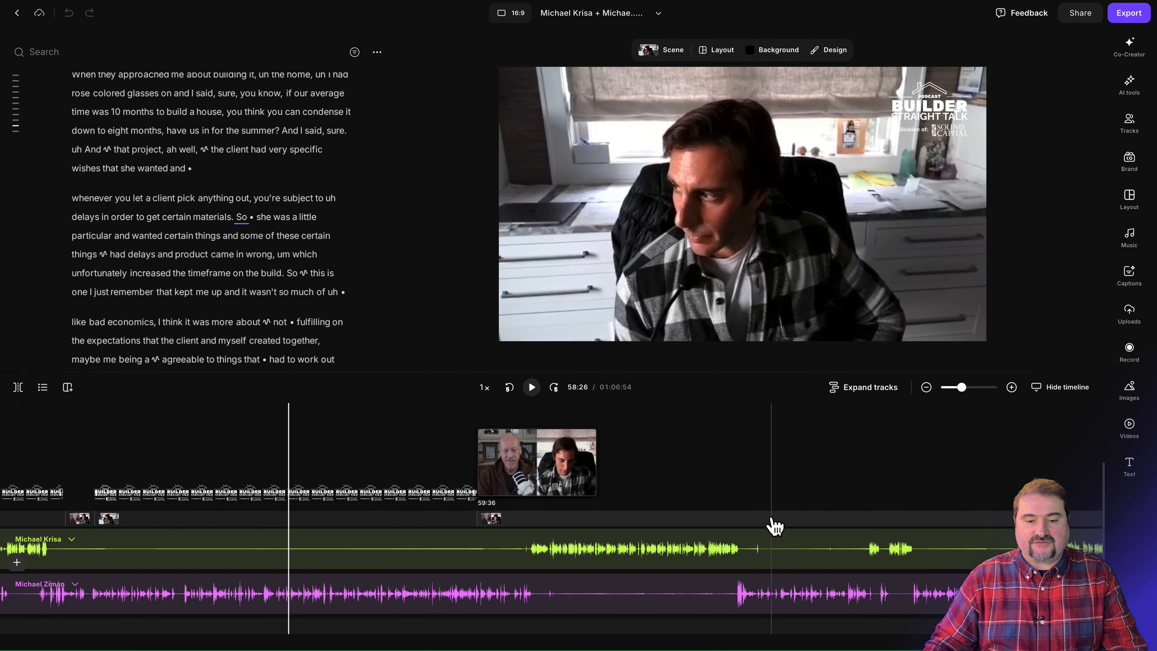
scroll(773, 497, up, 1)
scroll(774, 467, up, 4)
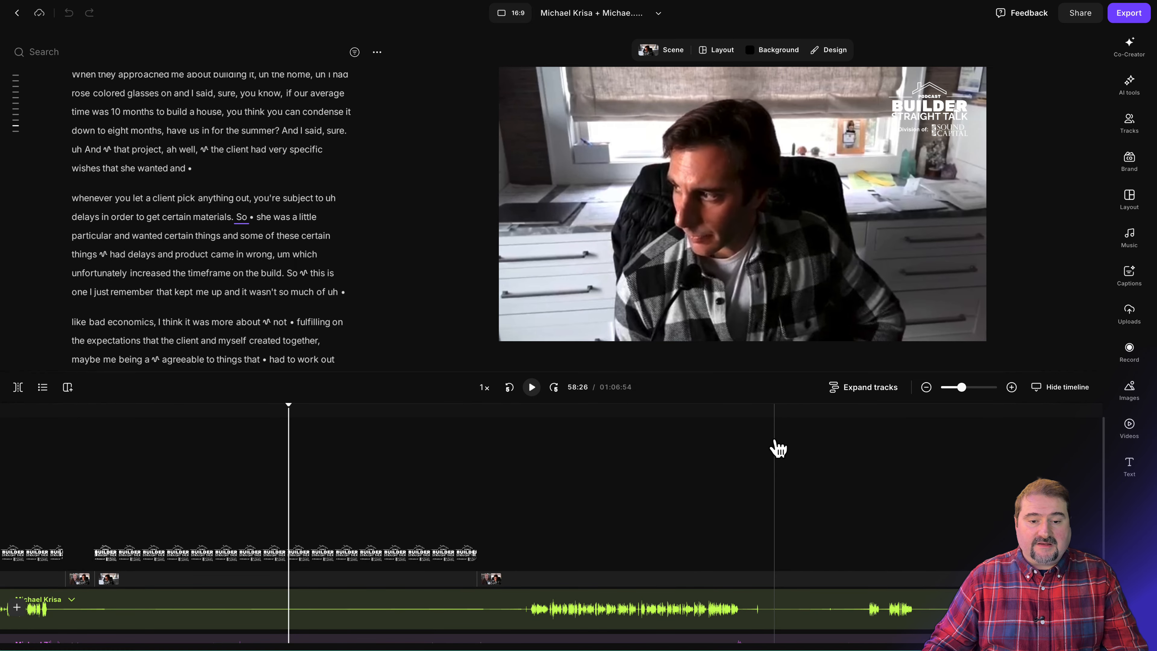
click(770, 421)
key(shift+s)
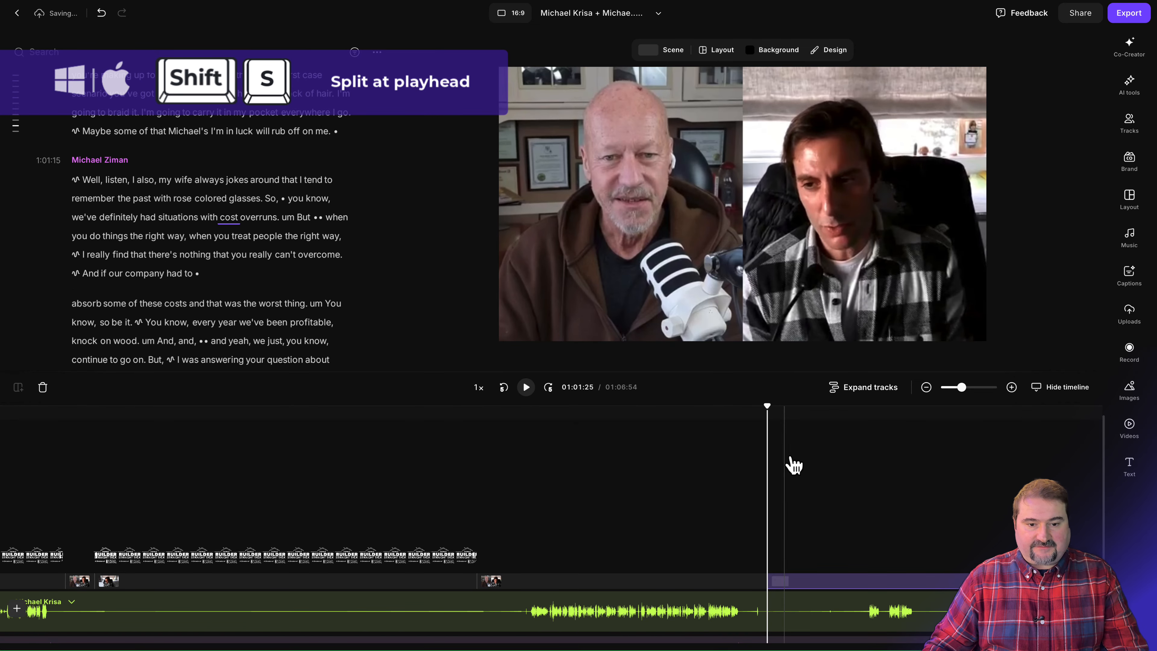
scroll(837, 453, down, 5)
click(856, 596)
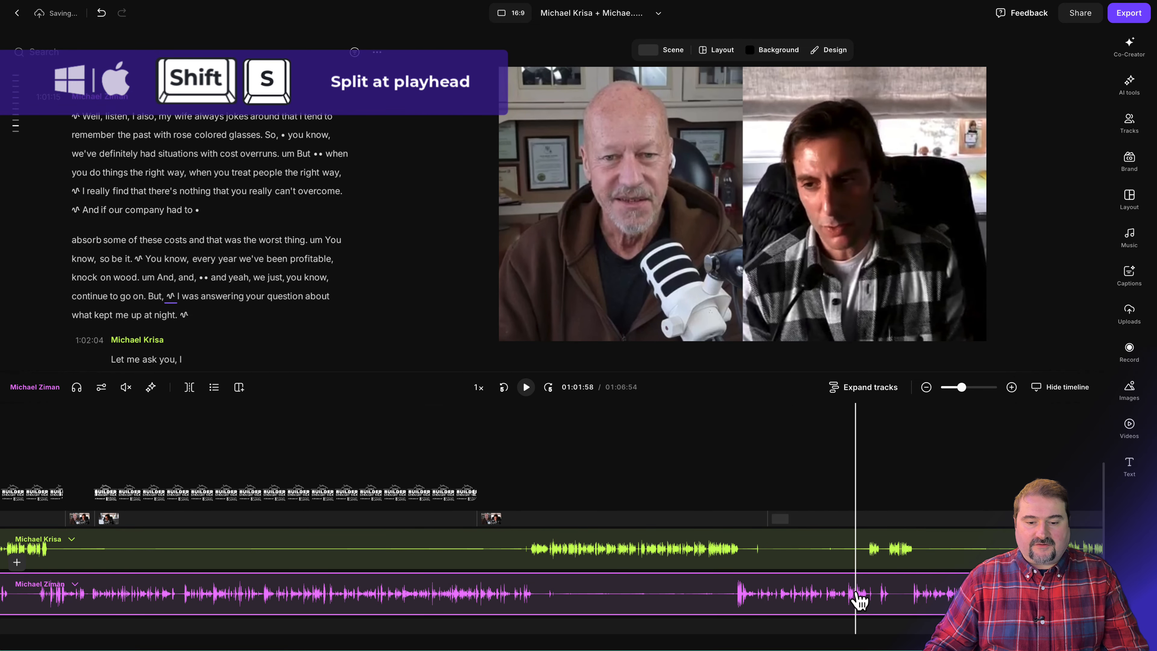
- Apply the saved solo scene with the logo from My Scenes to the scene starting at 01:01:25
click(810, 519)
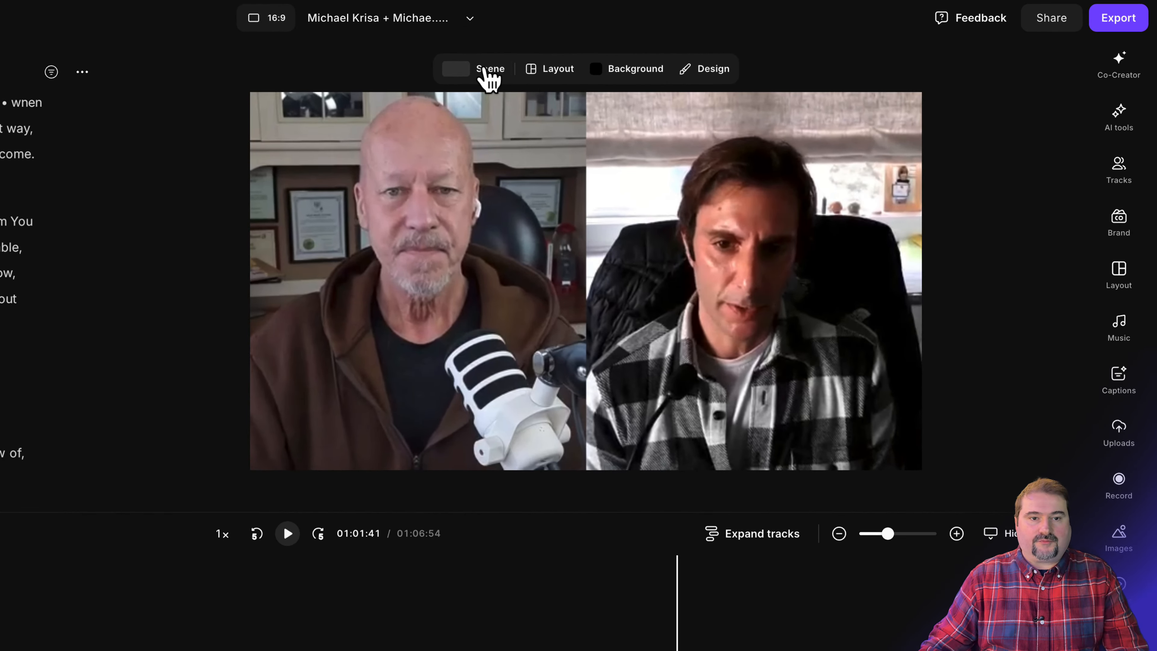
click(488, 73)
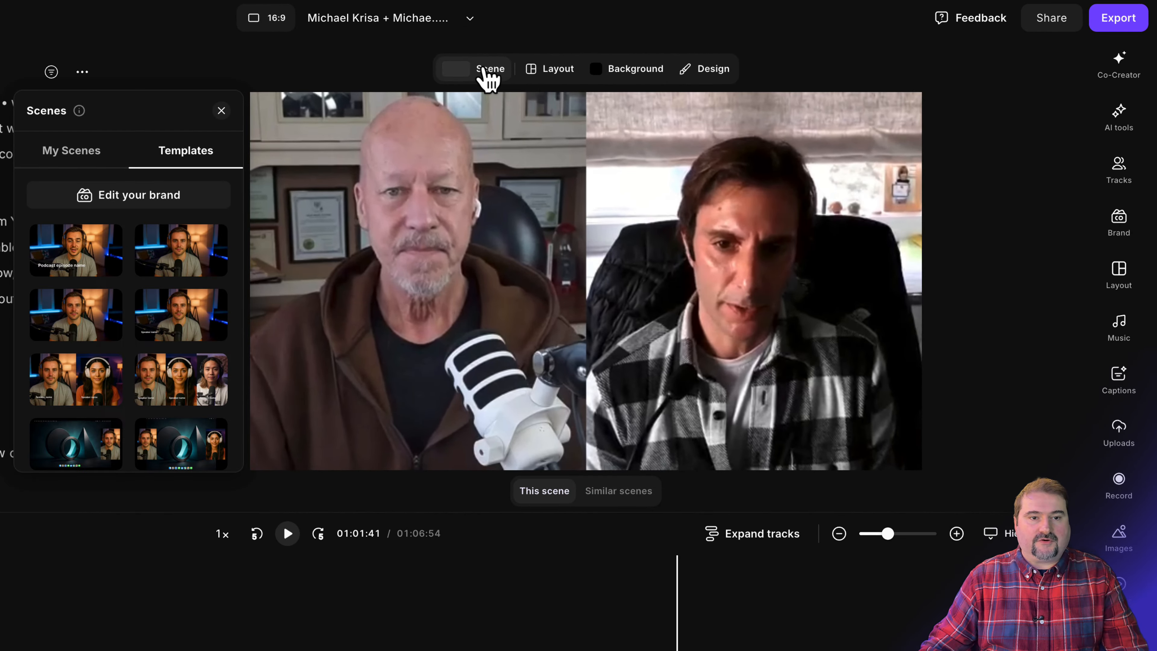
click(64, 153)
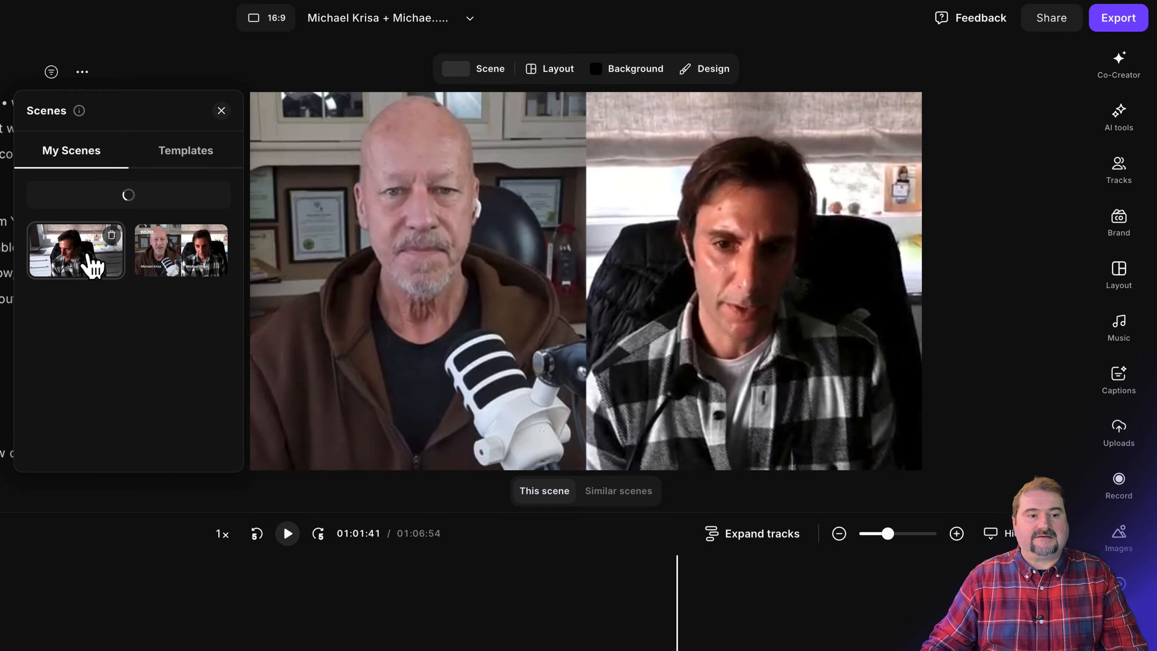
click(90, 261)
- Change the speaker shown in the newly applied solo scene from the host to the guest
click(522, 220)
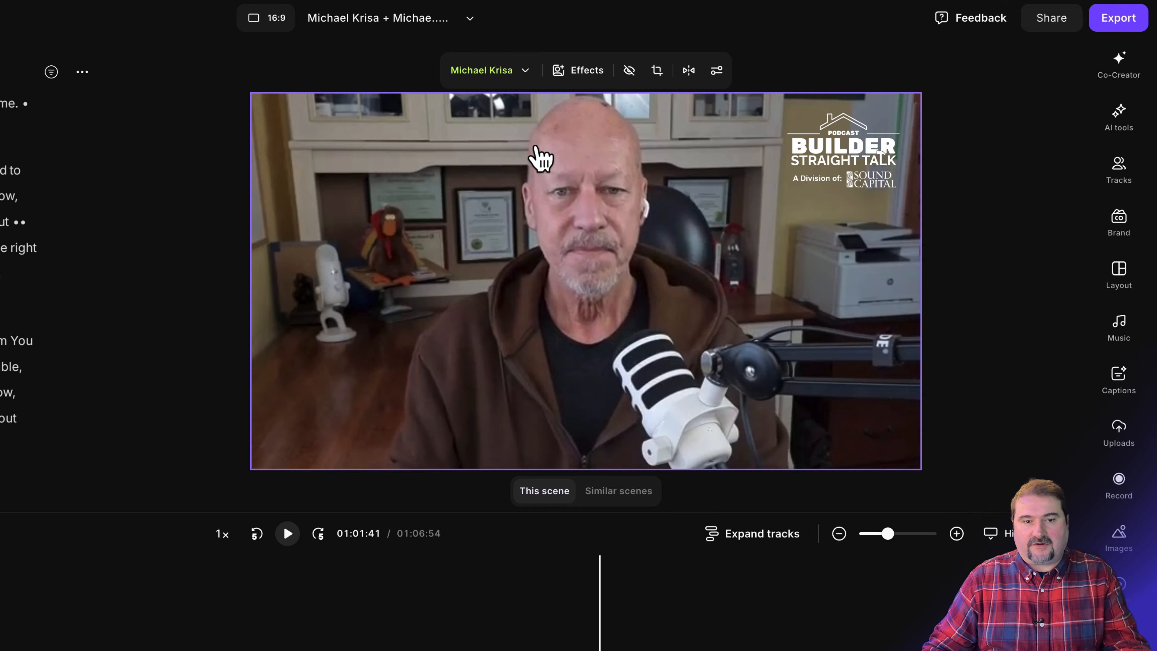
click(521, 72)
click(494, 159)
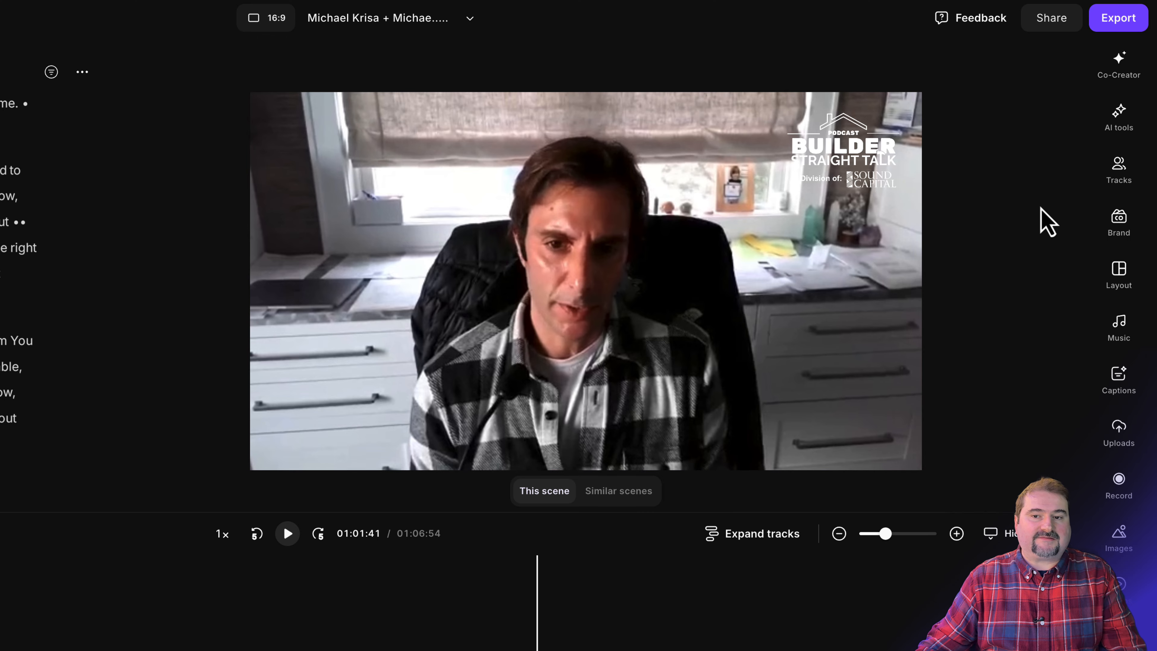
- Reorder the speaker tracks so that the guest's track comes before the host's
click(1128, 187)
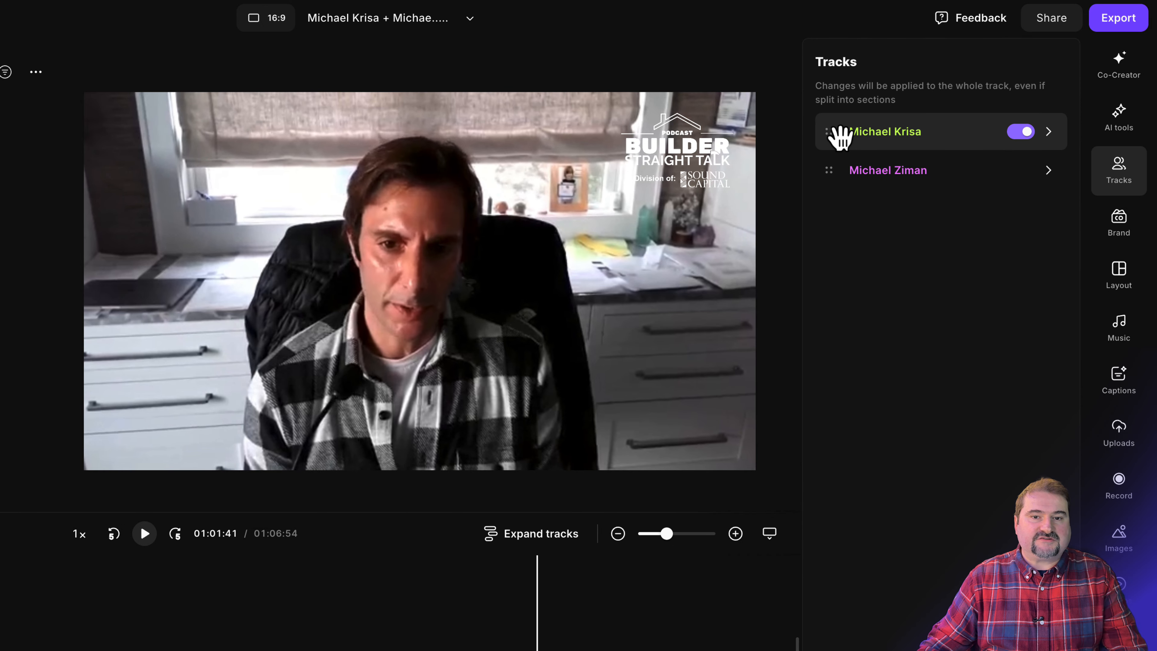
drag(836, 132, 835, 179)
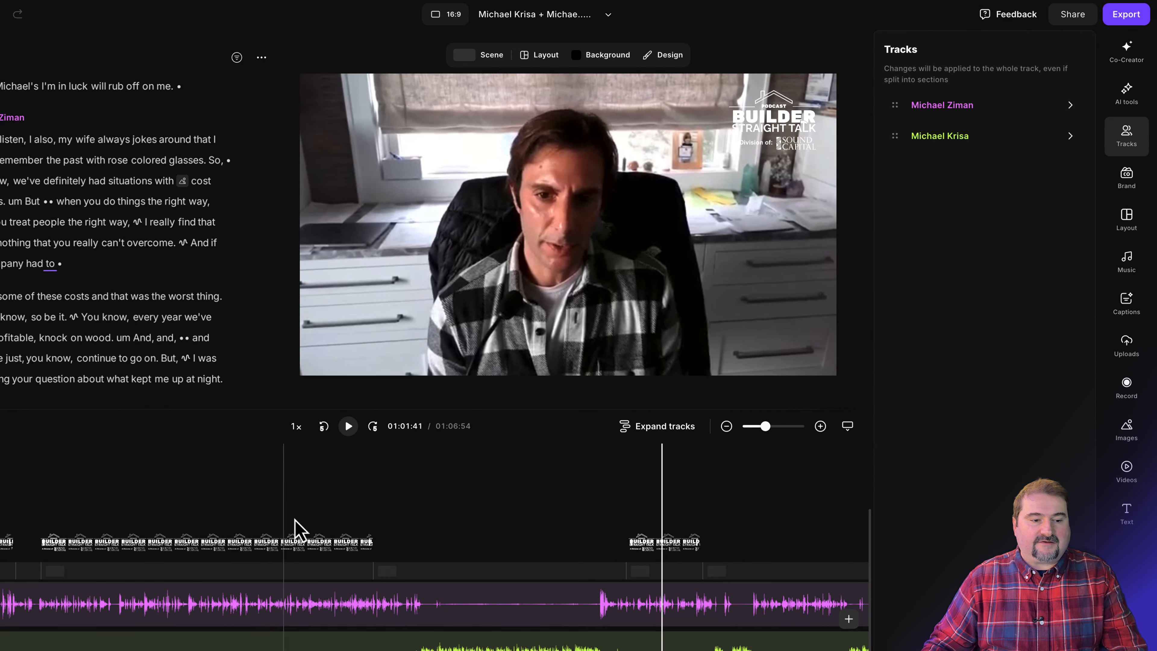
- Go to the two-speaker scene at 56:49 and reorder the speaker tracks so that the host's track comes before the guest's
scroll(299, 520, left, 3)
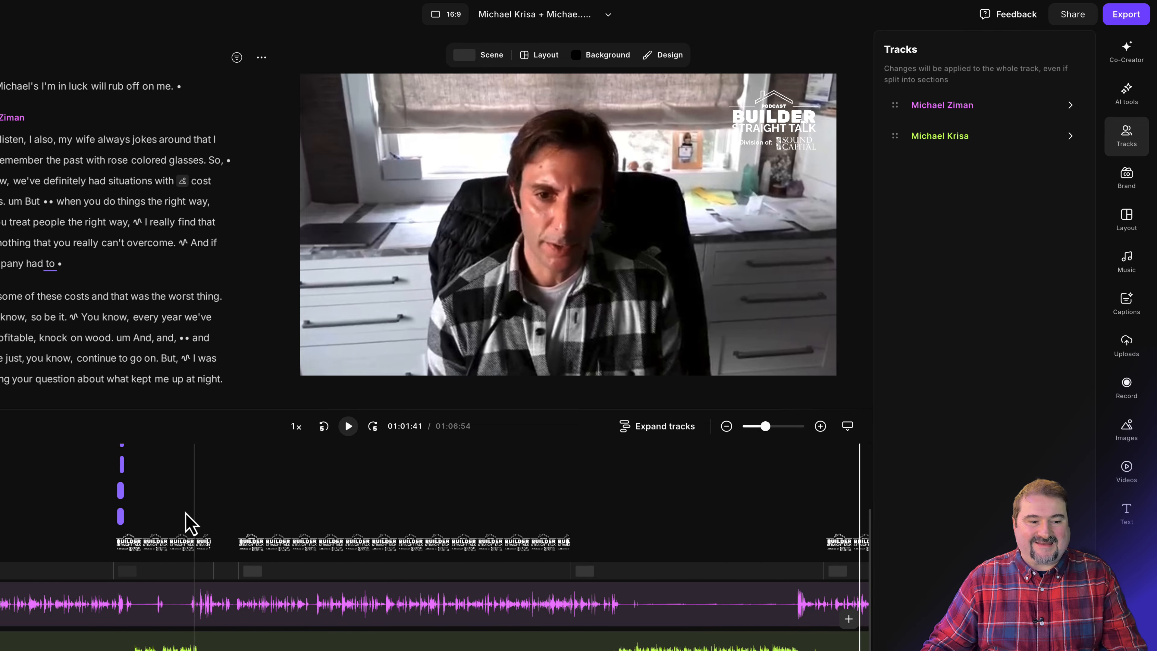
scroll(185, 465, up, 2)
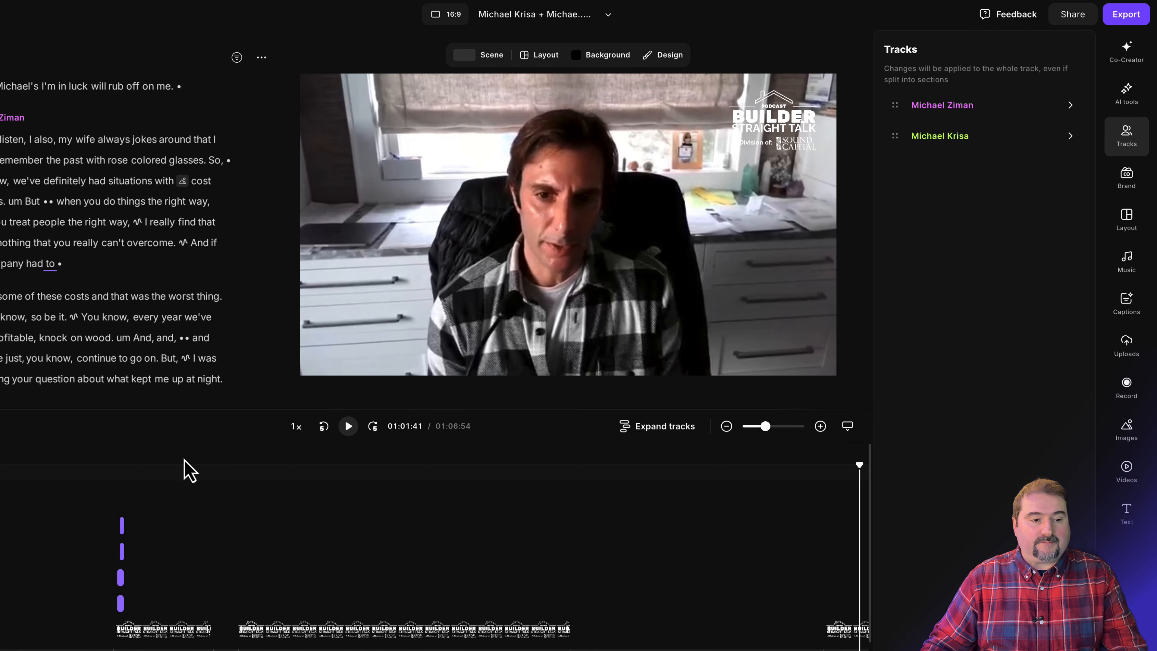
click(184, 472)
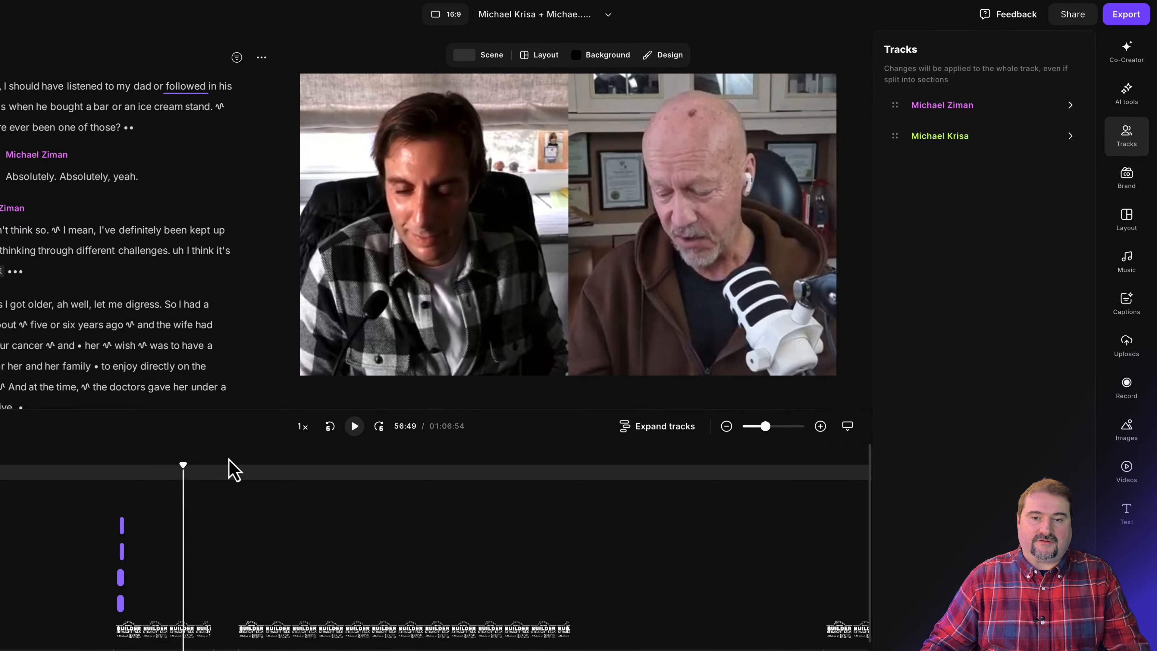
drag(897, 108, 903, 150)
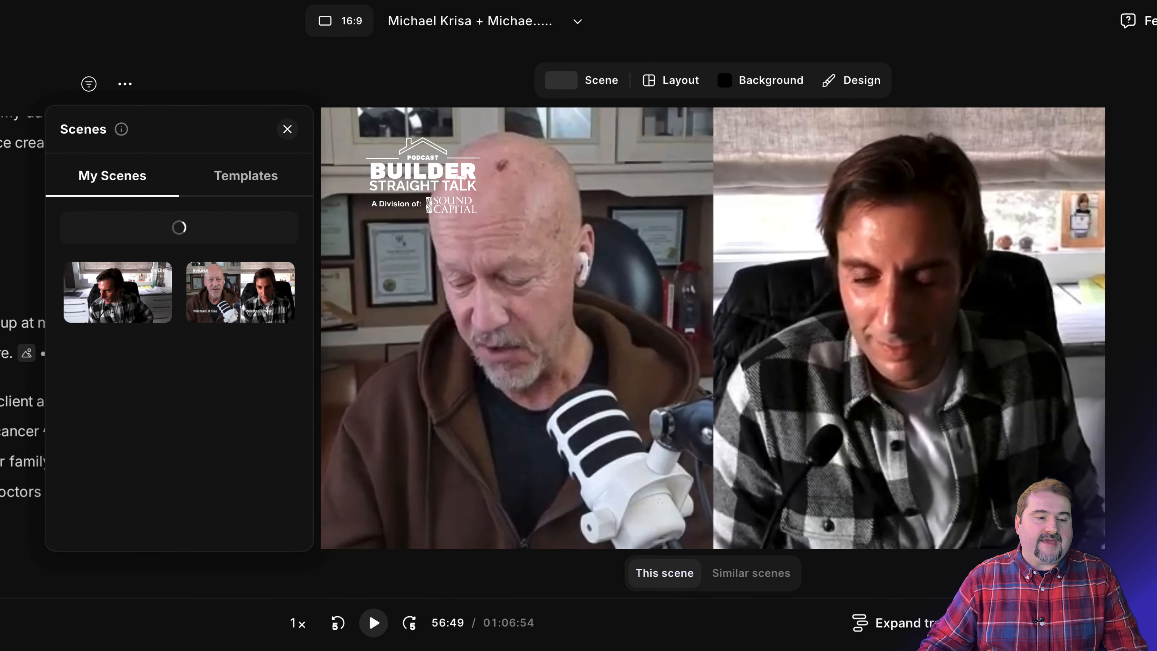
- Flip the side-by-side layout of the scene at 56:49 horizontally, back and once more, ending with the guest on the left and the host on the right
click(680, 84)
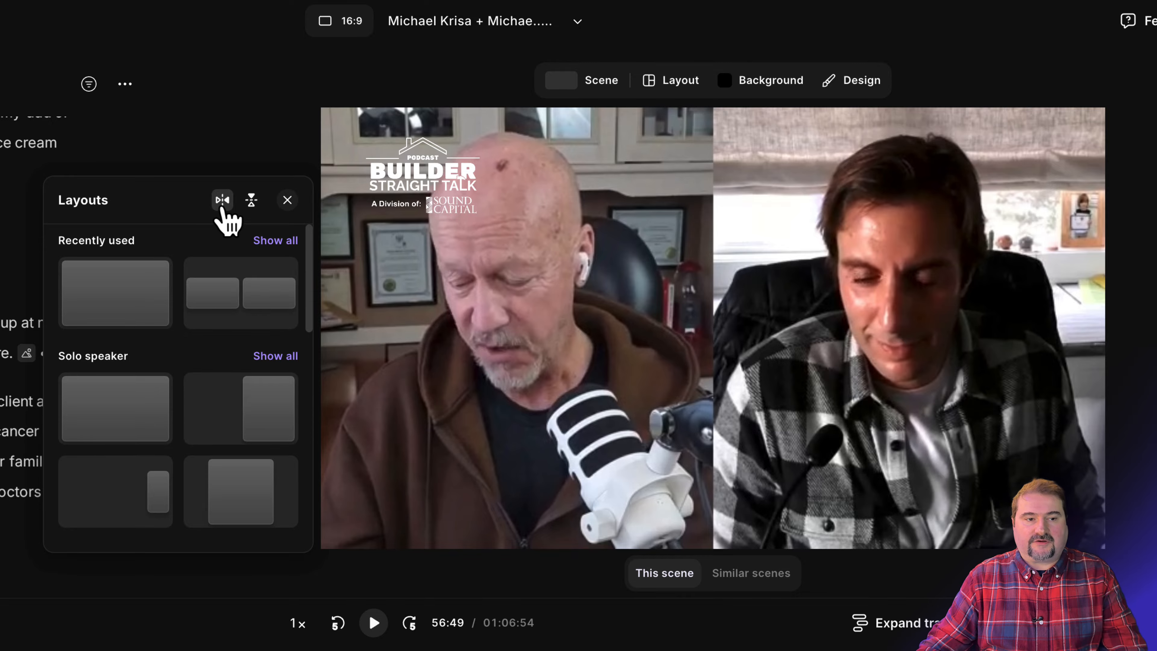
click(223, 203)
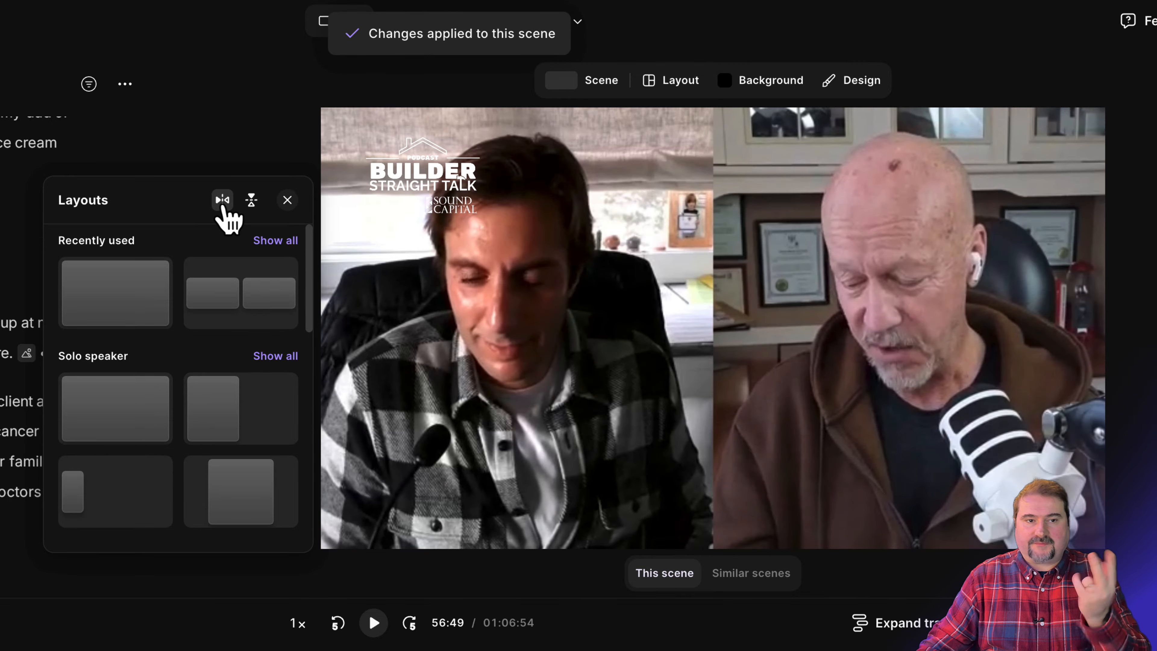
click(223, 203)
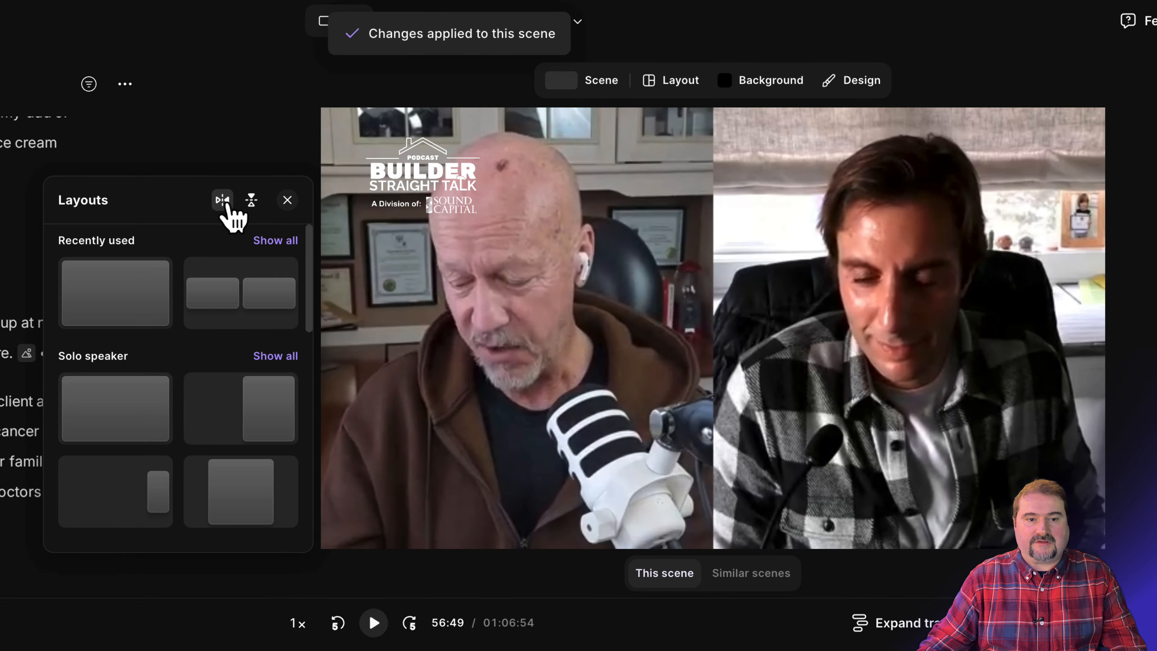
click(226, 204)
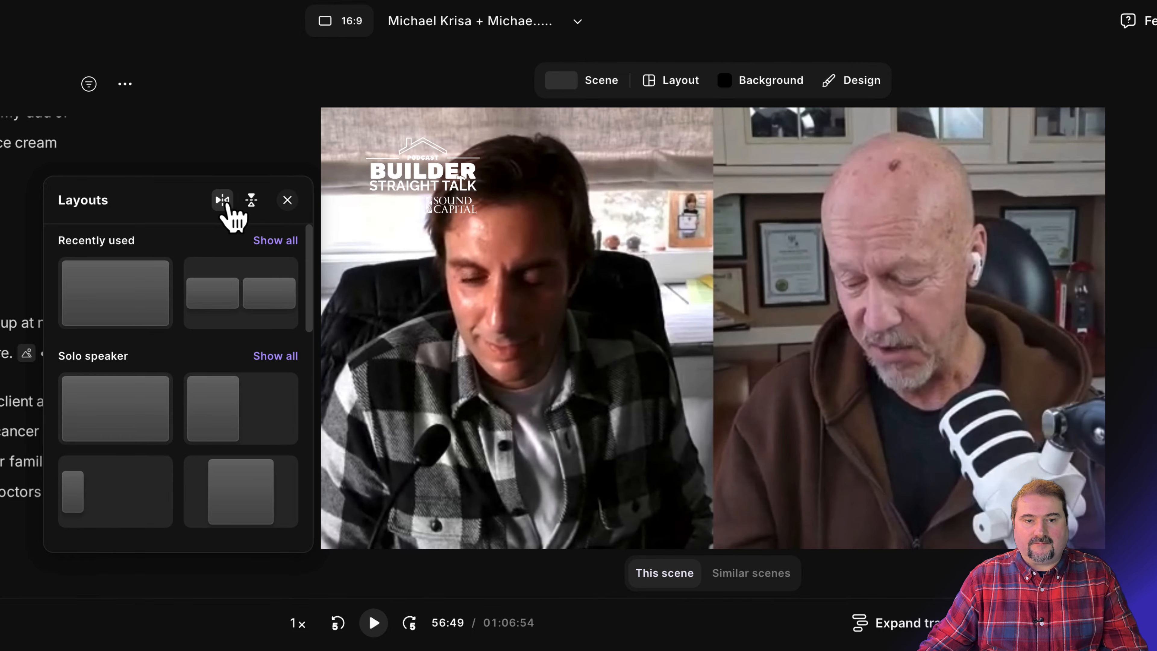